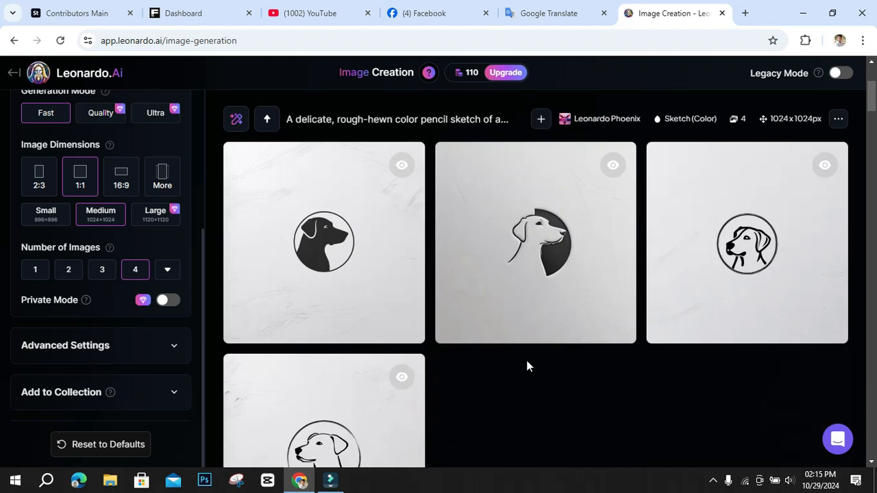
Look through the dog-head logo and orange images generated earlier and the prompt used for logo generation.
scroll(526, 364, up, 4)
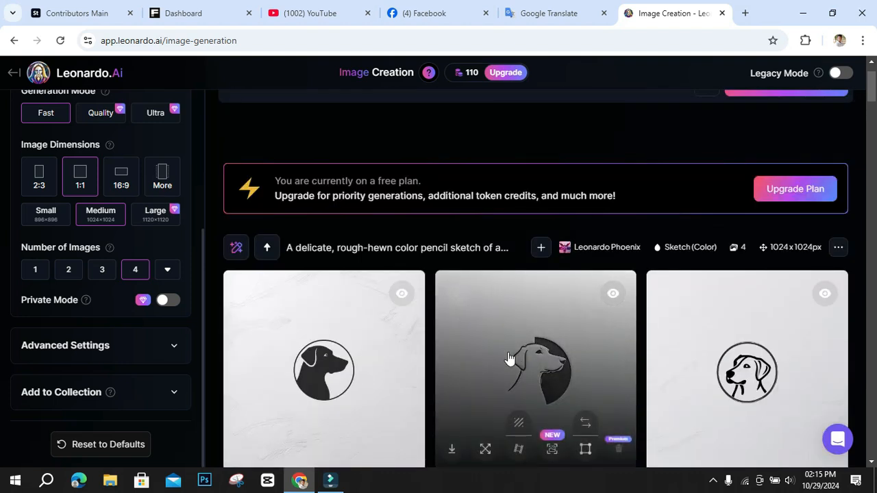
scroll(509, 359, down, 3)
scroll(595, 401, up, 4)
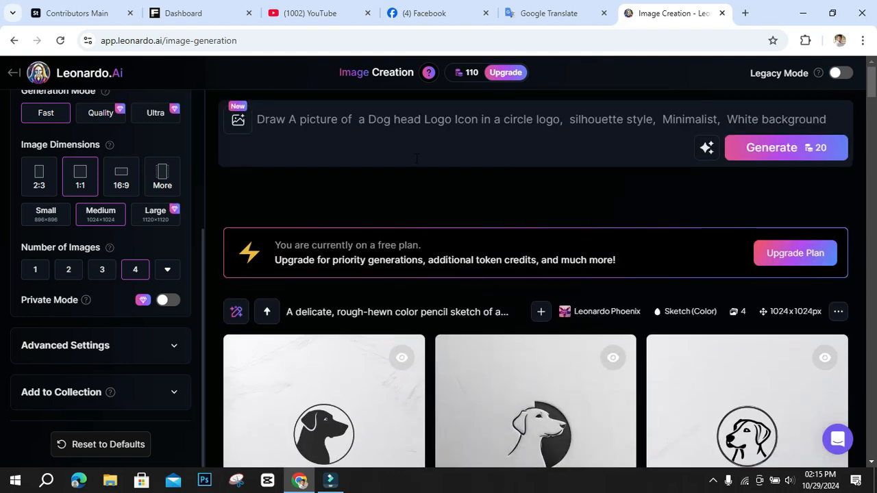
click(338, 119)
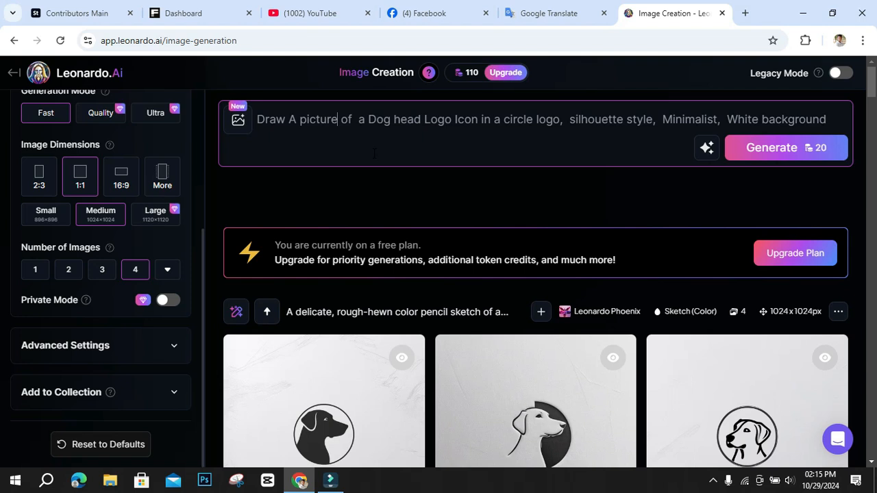
scroll(541, 286, down, 15)
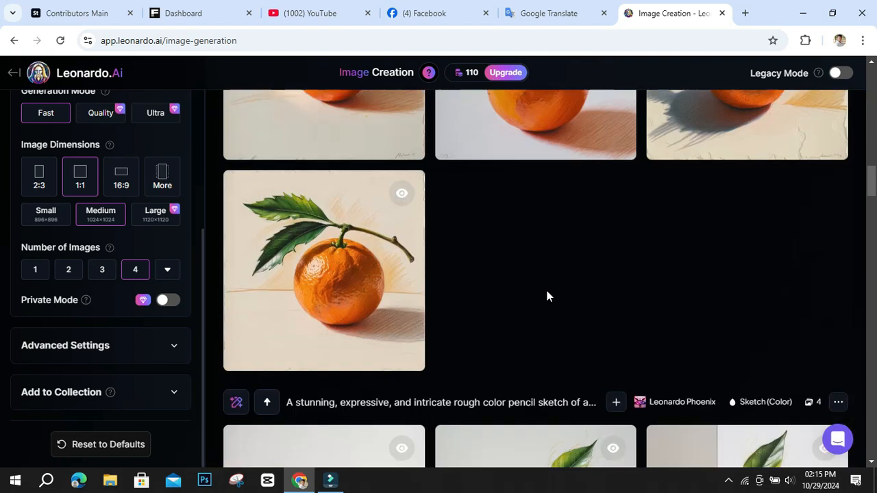
scroll(546, 296, up, 2)
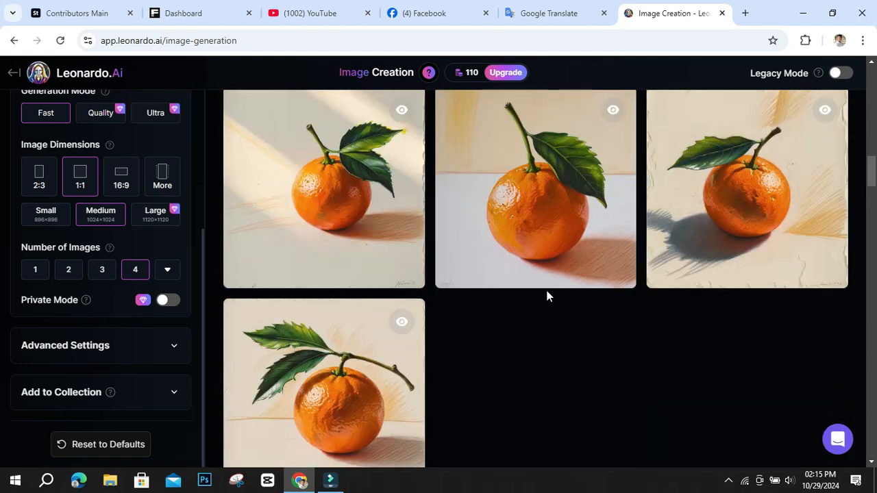
scroll(546, 296, up, 15)
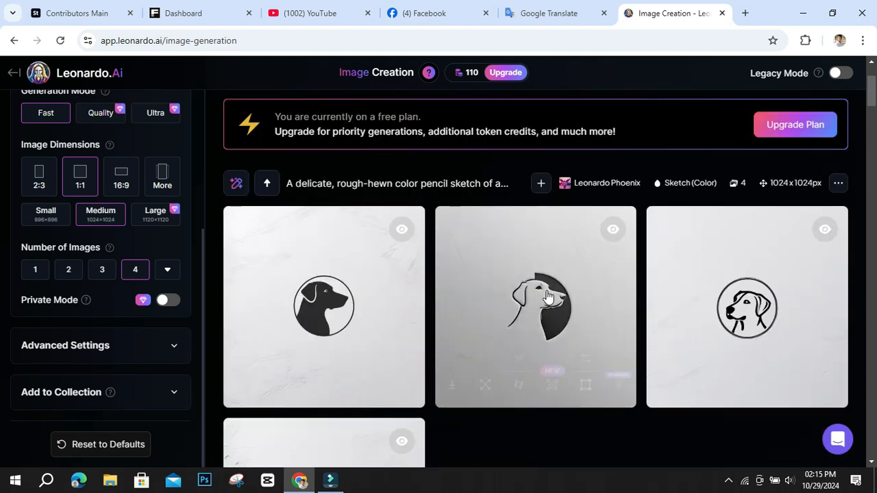
scroll(548, 298, down, 1)
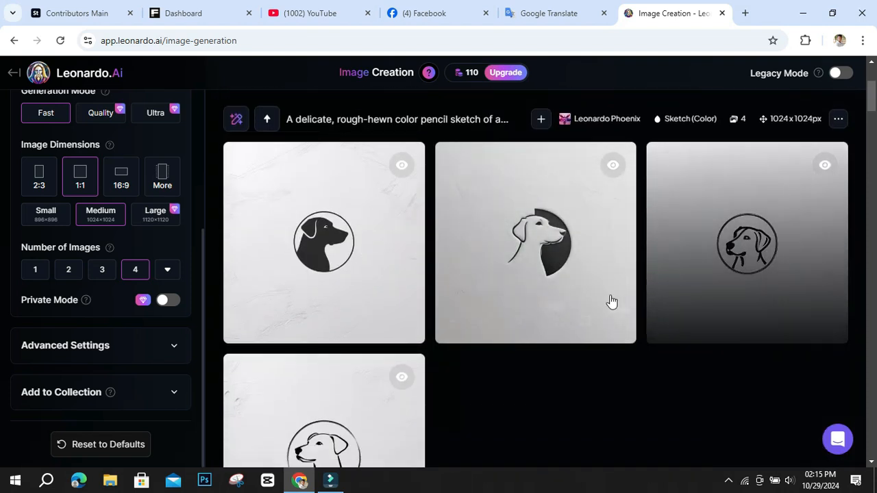
scroll(159, 306, up, 1)
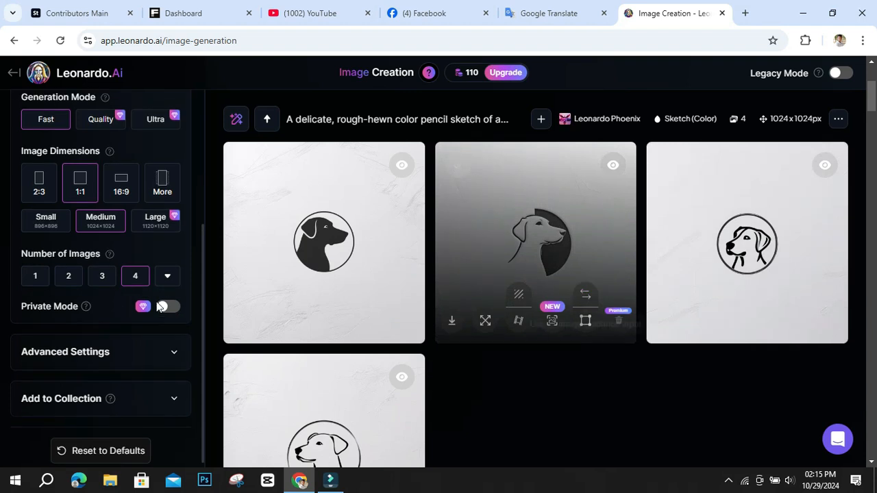
Examine the generation settings: preset, prompt enhance, preset style, contrast, generation mode, image dimensions and number of images, plus the token balance.
scroll(159, 306, up, 3)
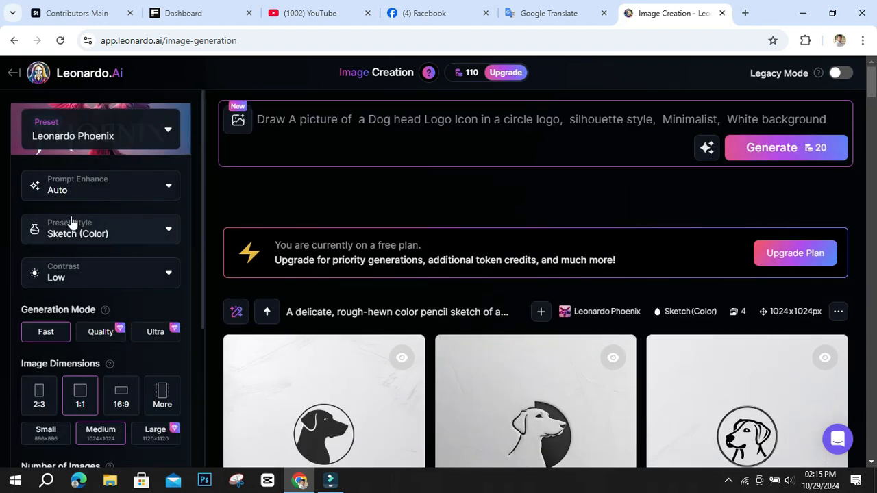
scroll(89, 230, down, 2)
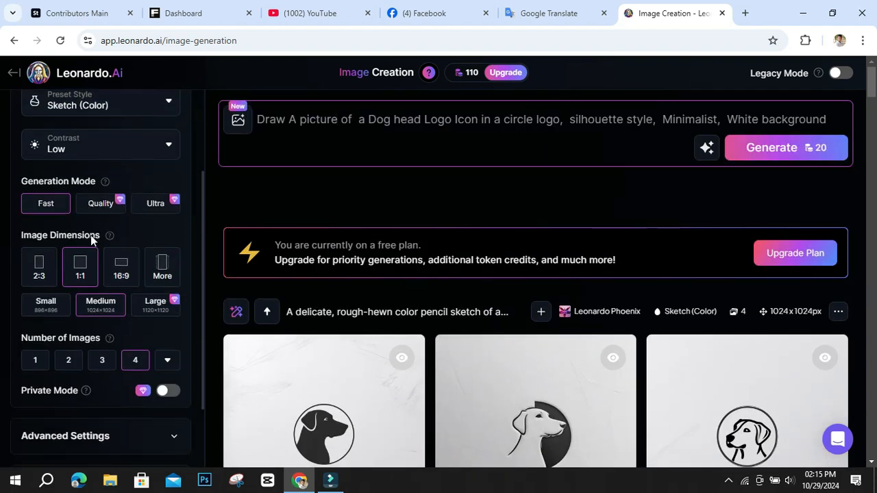
scroll(119, 302, up, 2)
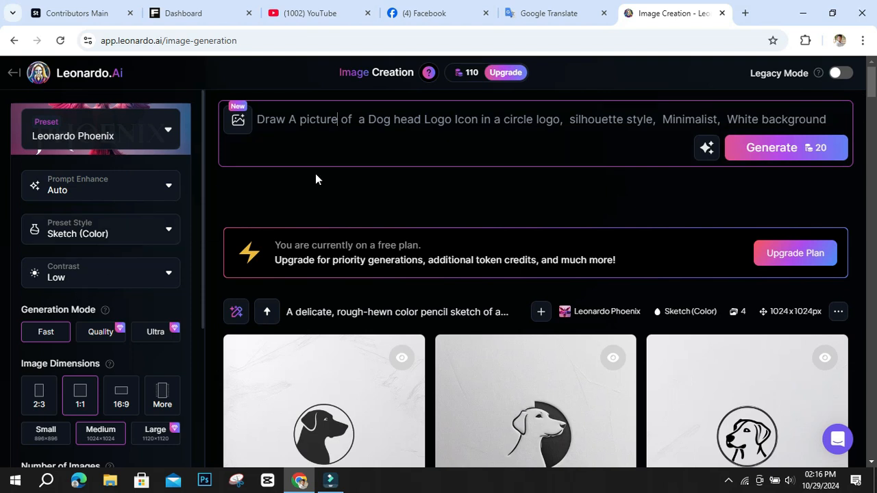
mouse_move(464, 77)
click(337, 119)
scroll(103, 301, down, 3)
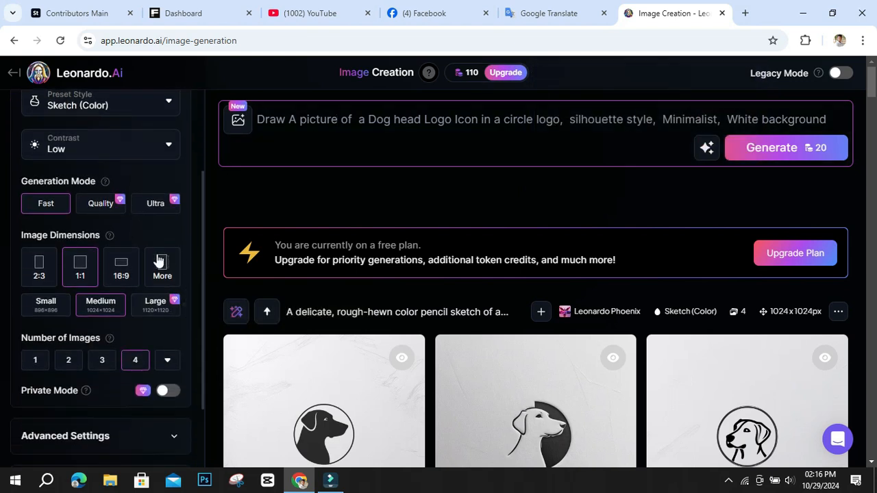
scroll(157, 259, up, 3)
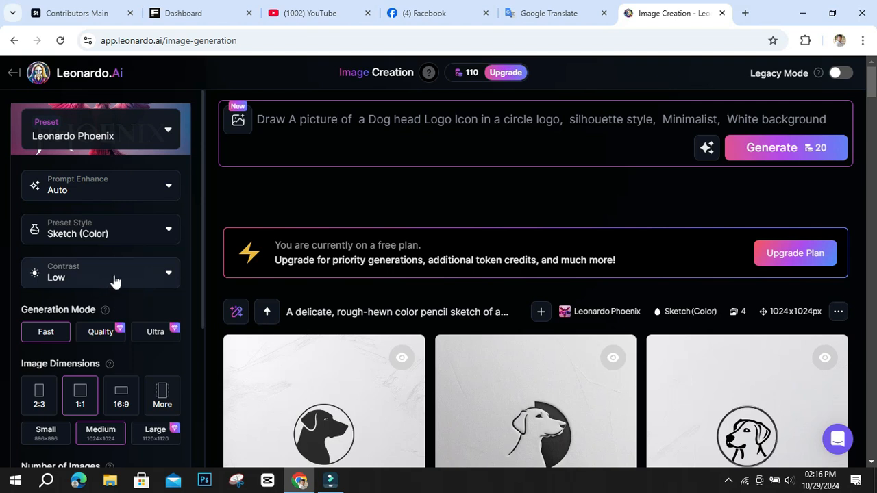
scroll(110, 316, down, 1)
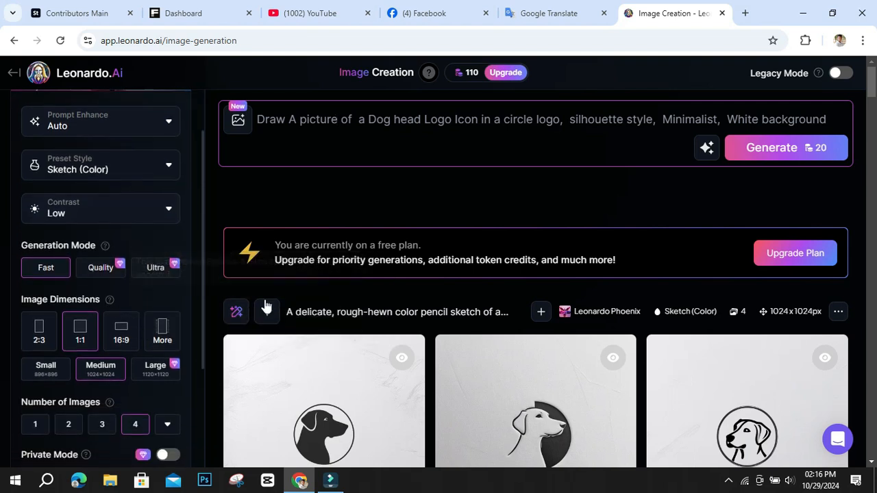
scroll(110, 233, down, 1)
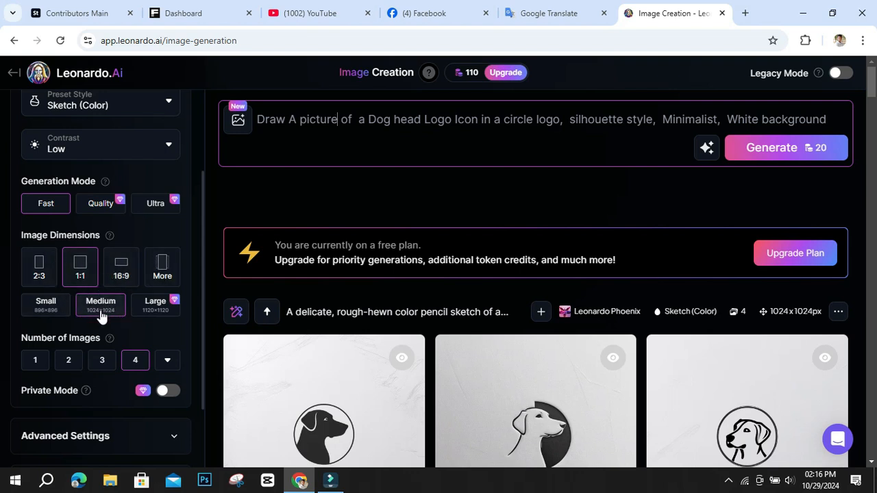
scroll(144, 333, down, 1)
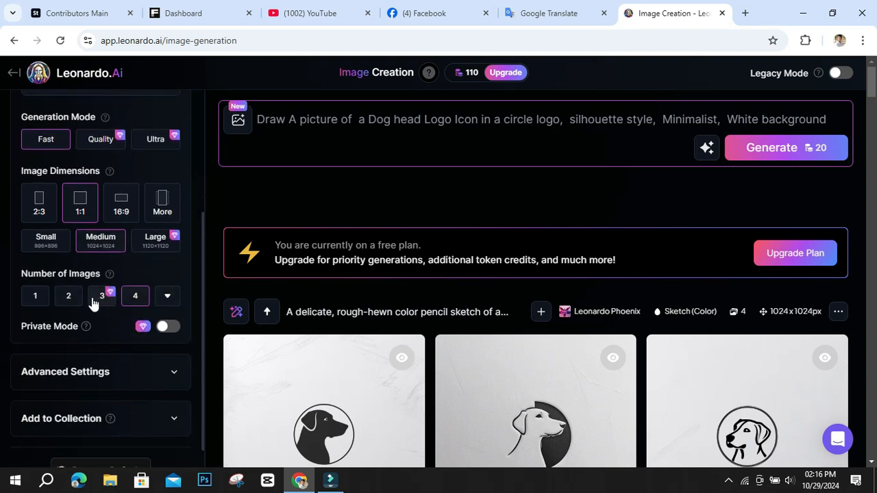
Try to change the number of images to 2 and open the additional image-count options, closing each subscription plan offer.
click(70, 295)
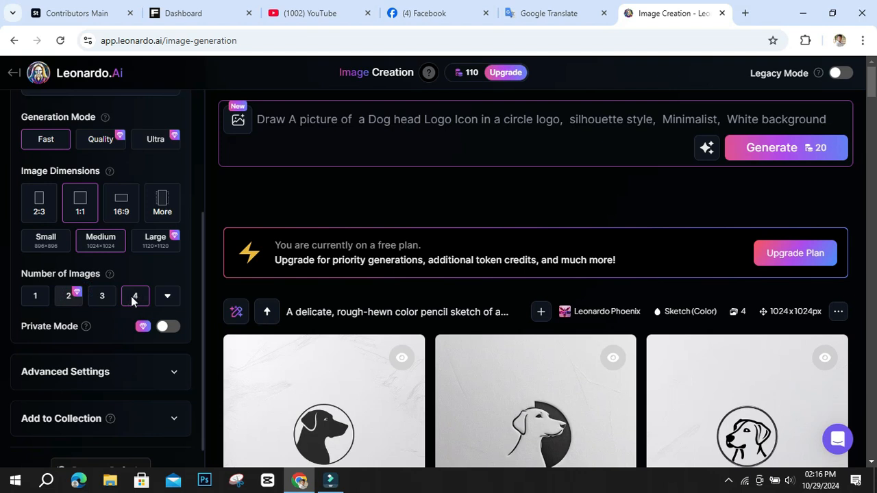
click(135, 299)
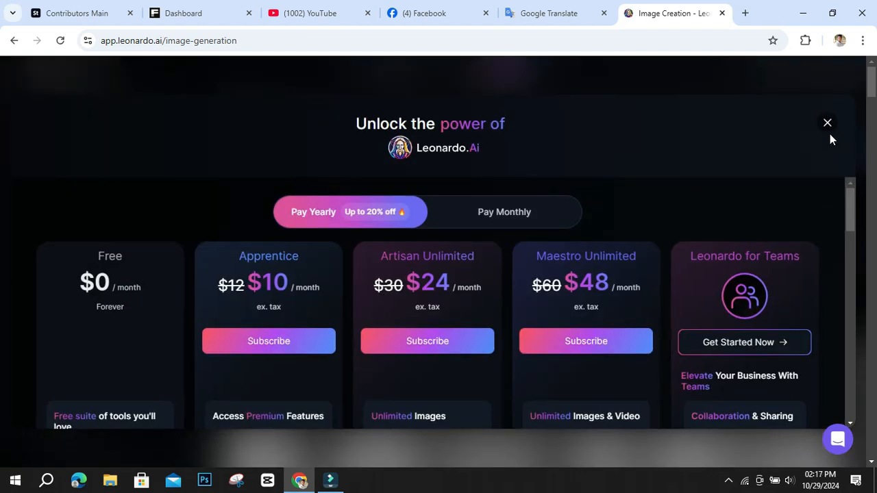
click(827, 123)
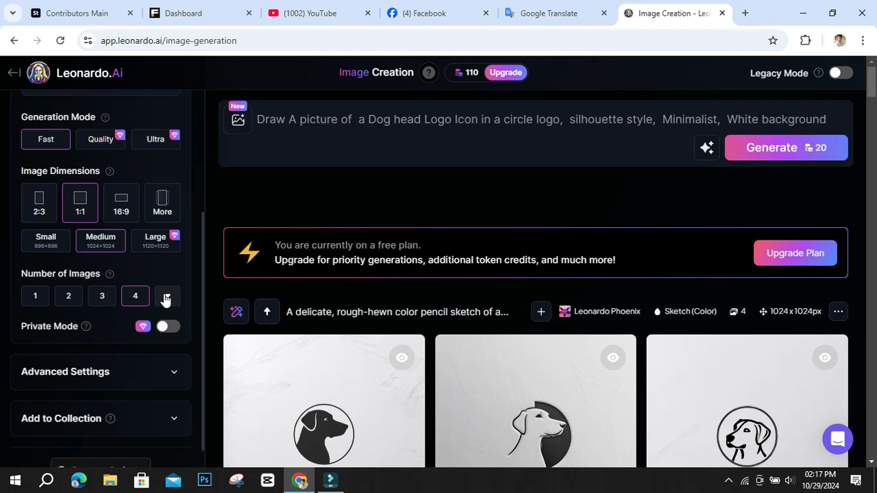
click(168, 298)
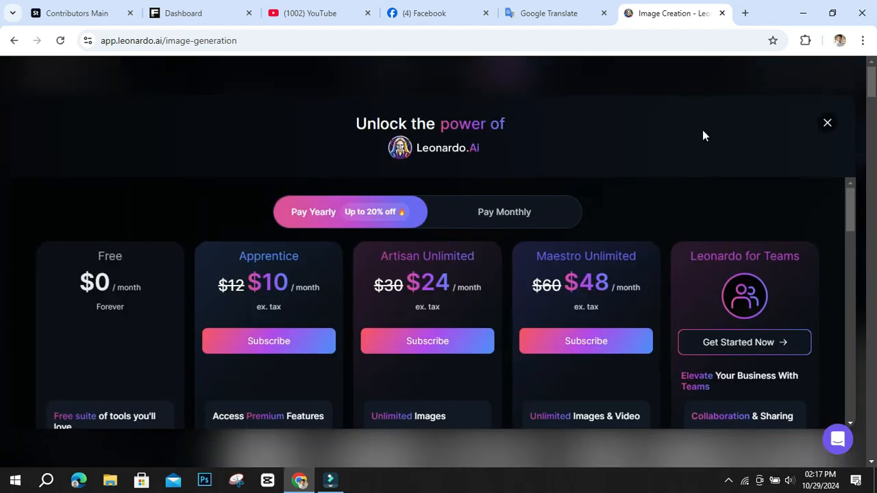
click(828, 124)
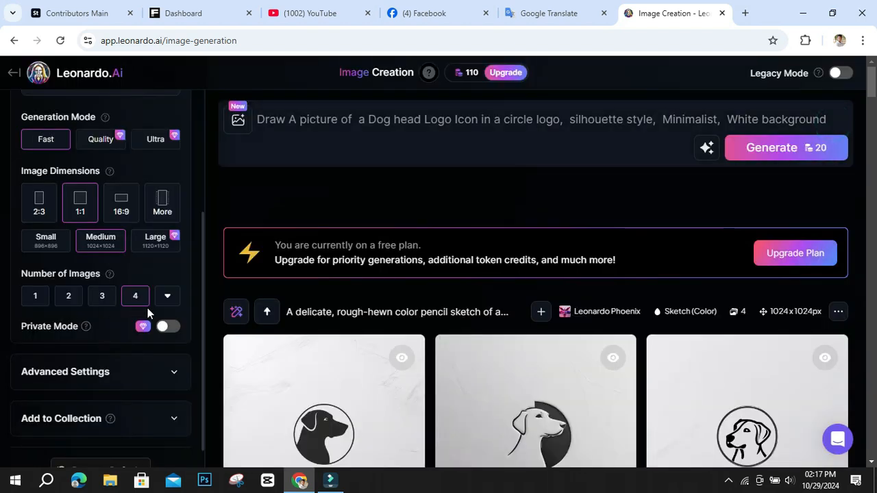
Browse the earlier dog and crowned-cat logo results and review the remaining generation settings.
scroll(274, 329, down, 3)
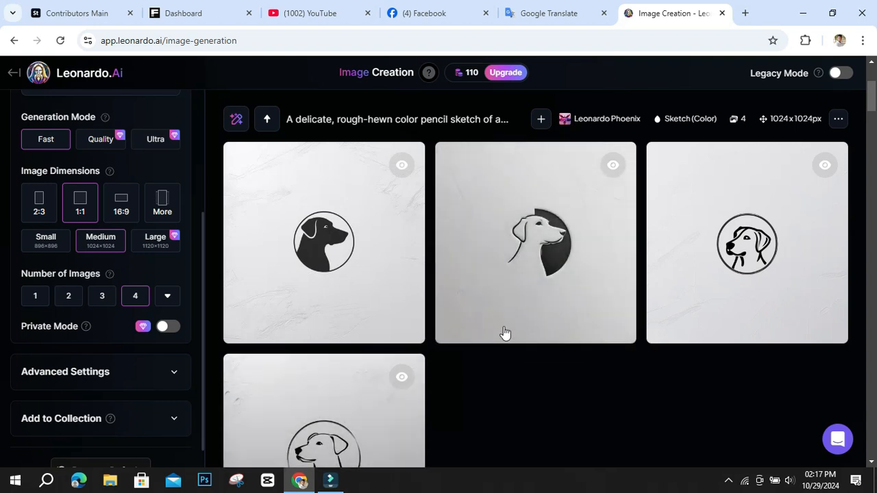
scroll(284, 336, down, 1)
scroll(165, 359, down, 1)
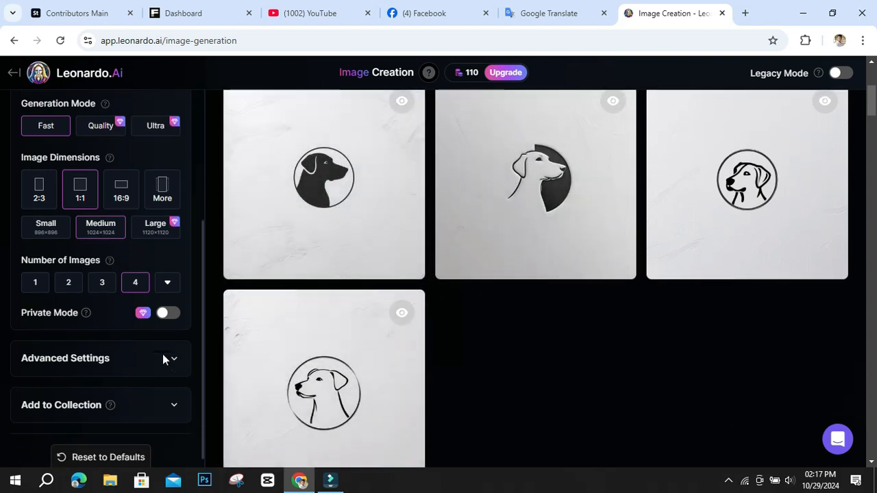
scroll(146, 360, down, 2)
scroll(331, 342, up, 2)
scroll(332, 341, down, 3)
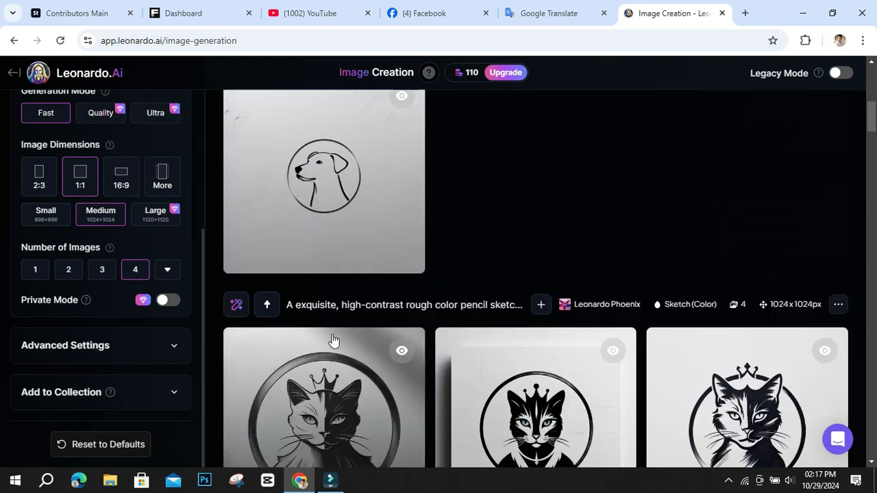
scroll(334, 341, up, 7)
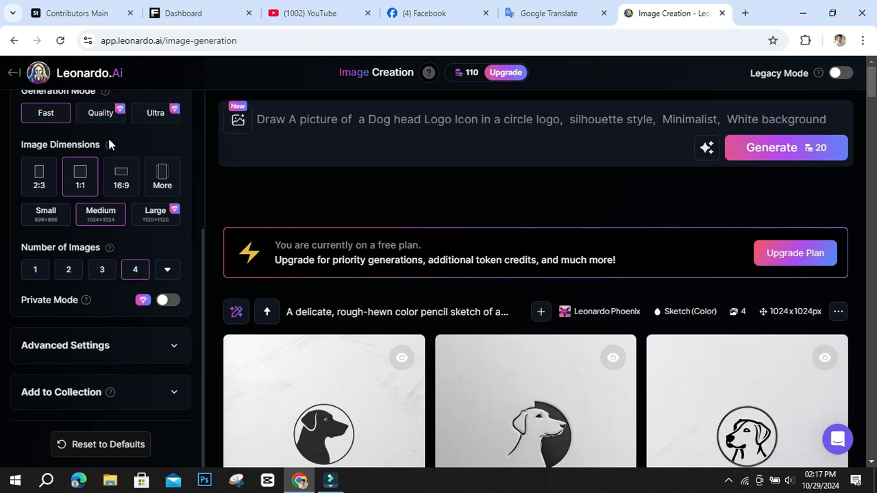
scroll(130, 205, up, 3)
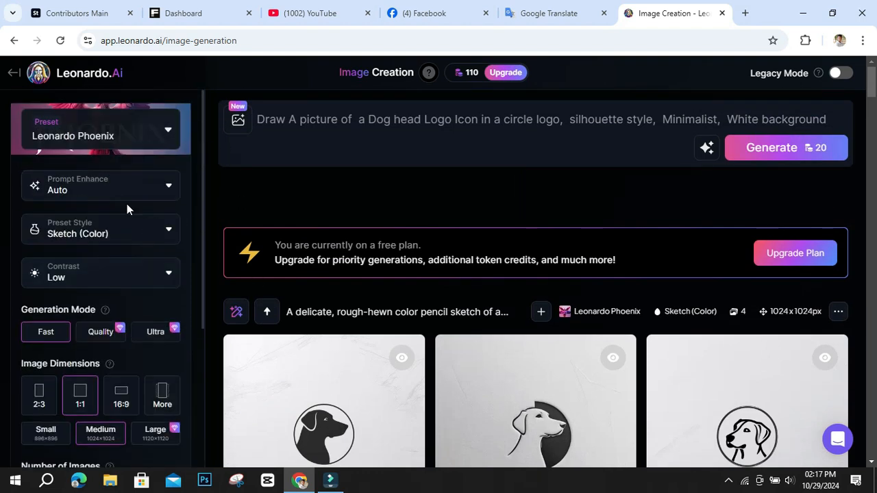
Replace "Dog" with "Cat" in the circle logo prompt and generate four images with the current settings.
click(302, 123)
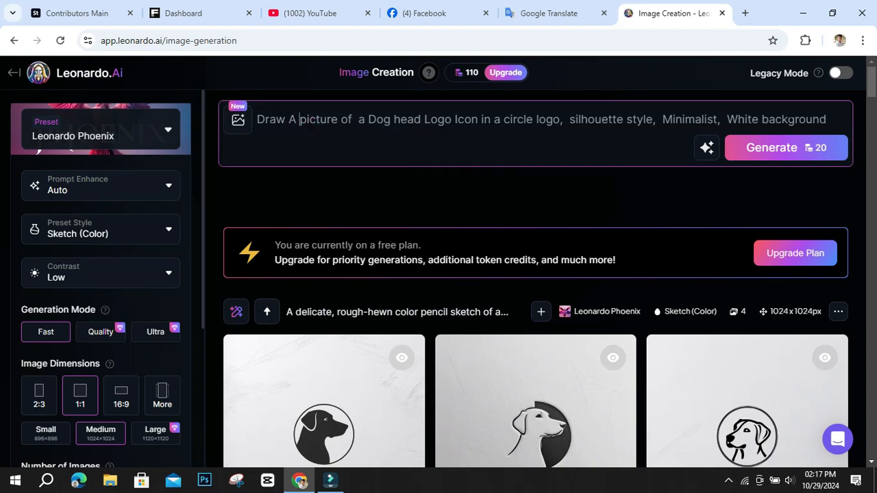
drag(278, 119, 807, 120)
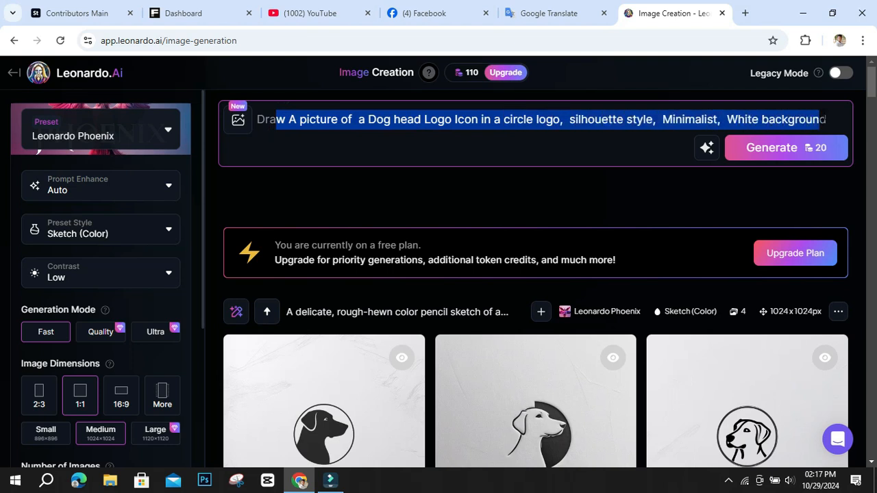
click(792, 121)
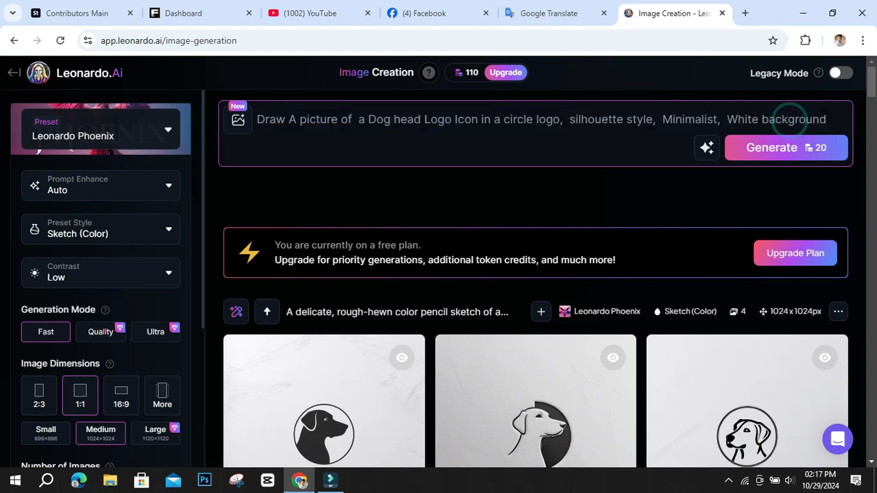
drag(369, 120, 421, 120)
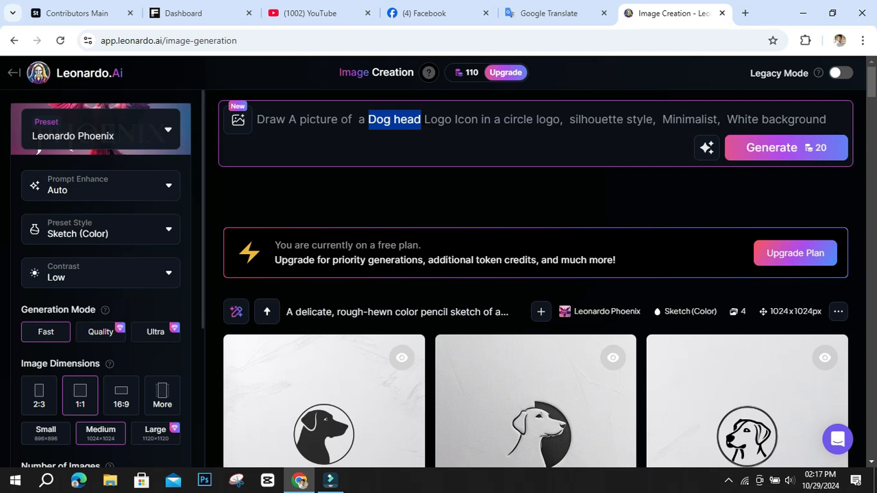
click(390, 119)
double_click(387, 119)
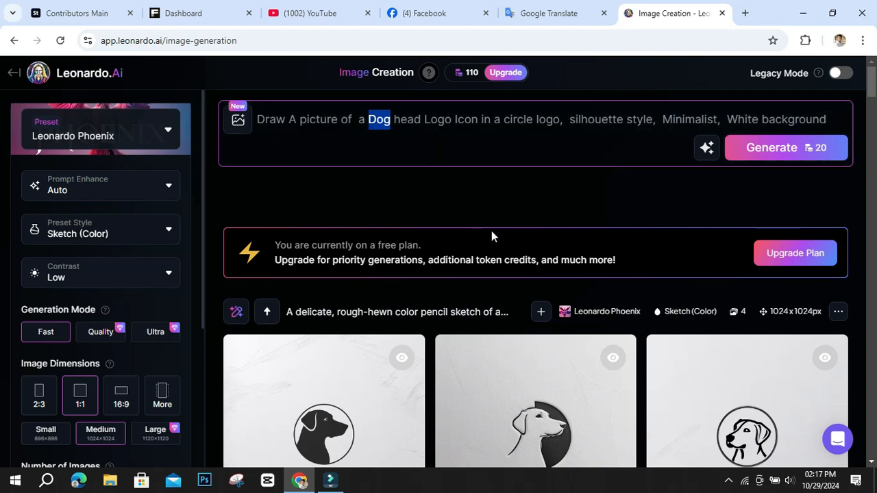
text(Ca)
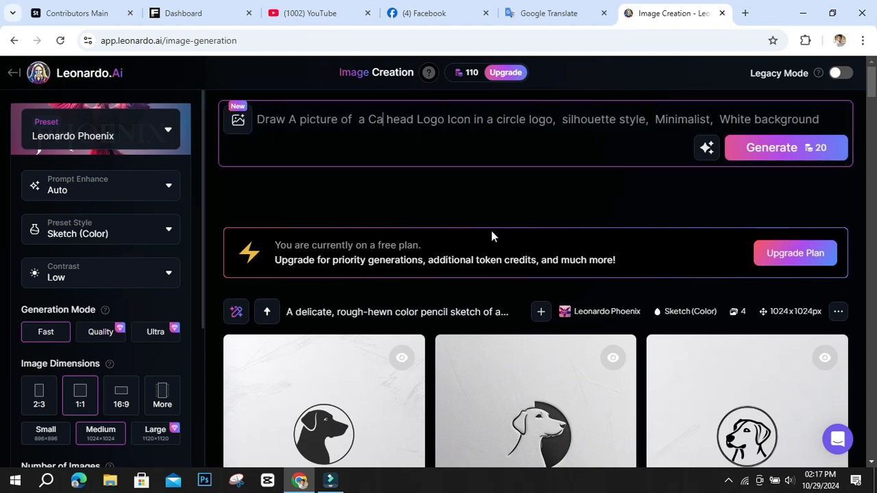
text(t)
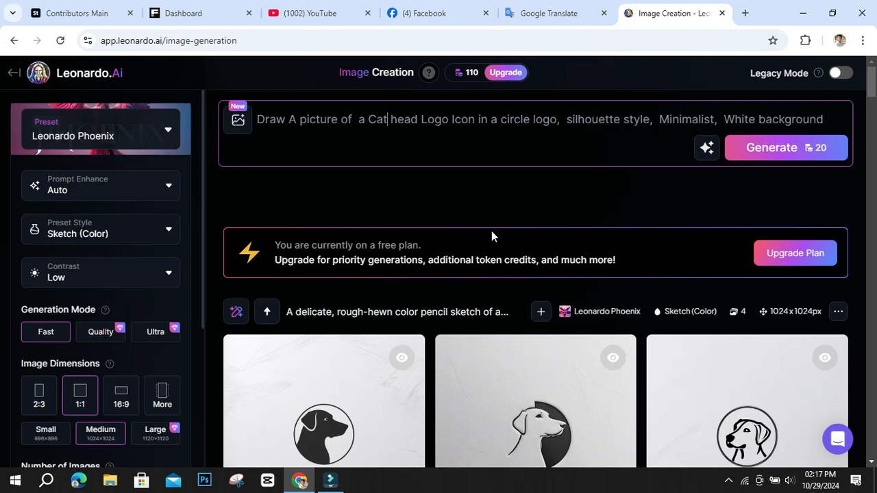
click(786, 154)
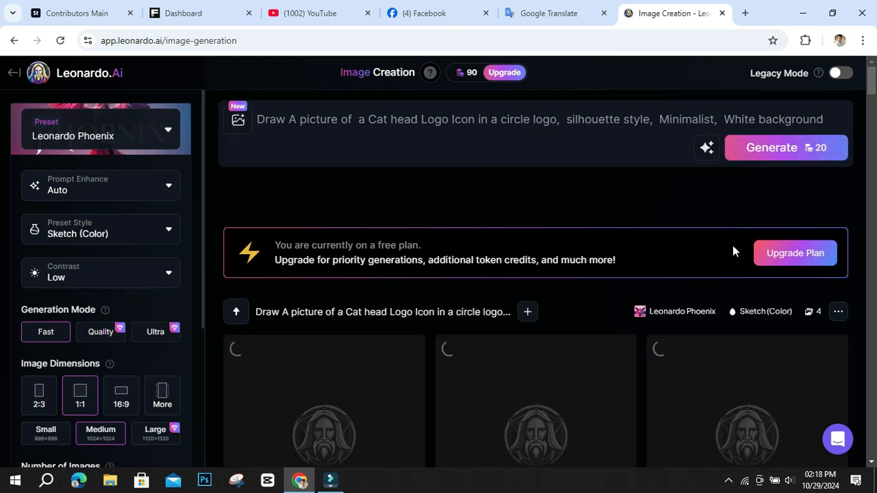
scroll(732, 250, down, 4)
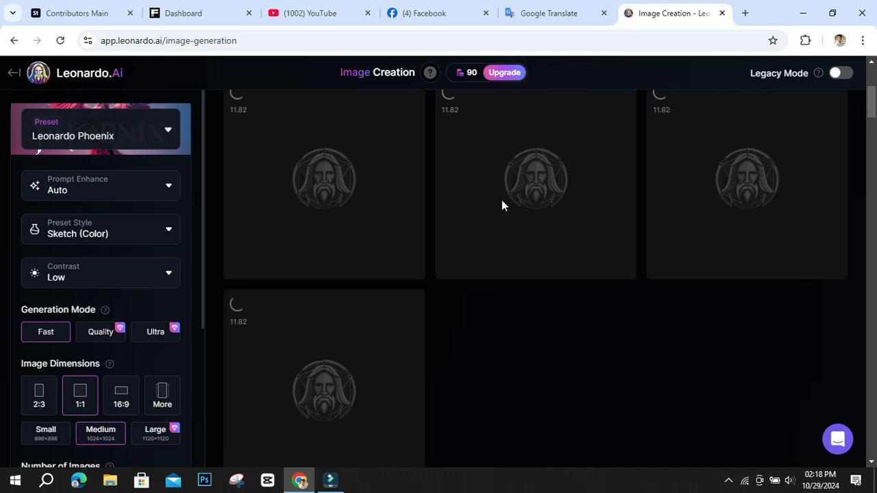
Check the token balance details and examine the four generated cat logos as they finish rendering.
scroll(502, 204, up, 2)
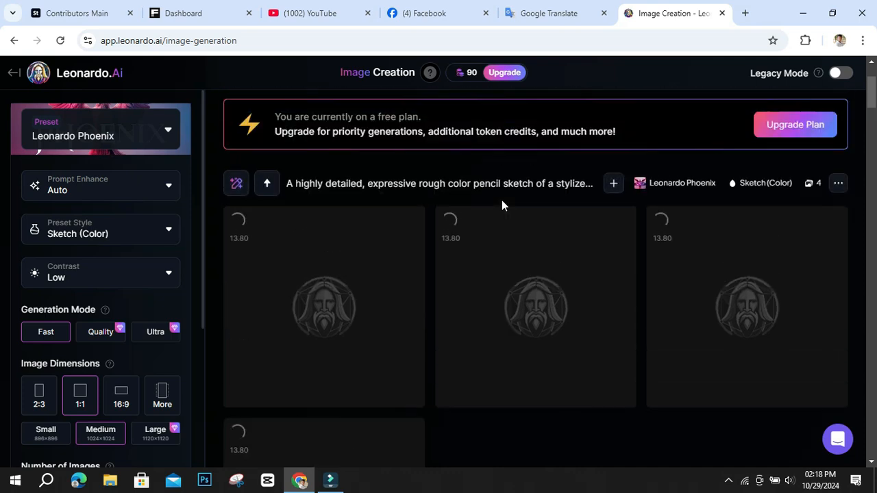
mouse_move(469, 73)
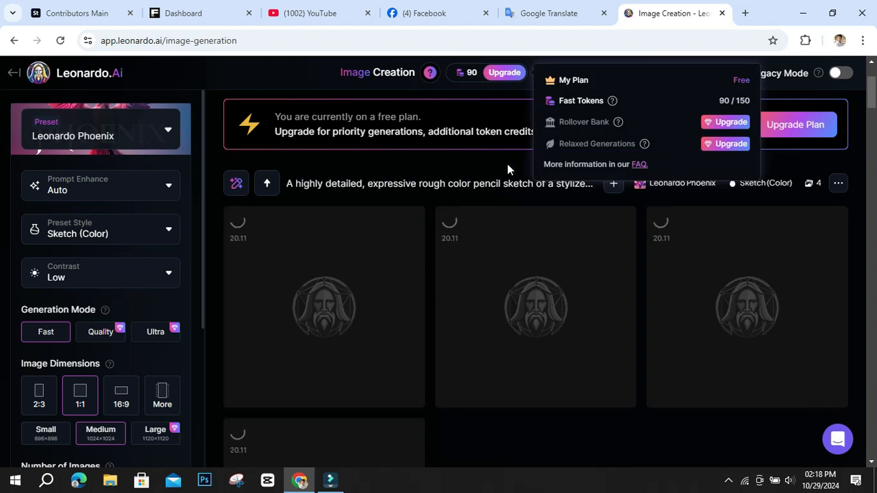
scroll(525, 221, up, 2)
scroll(479, 274, down, 3)
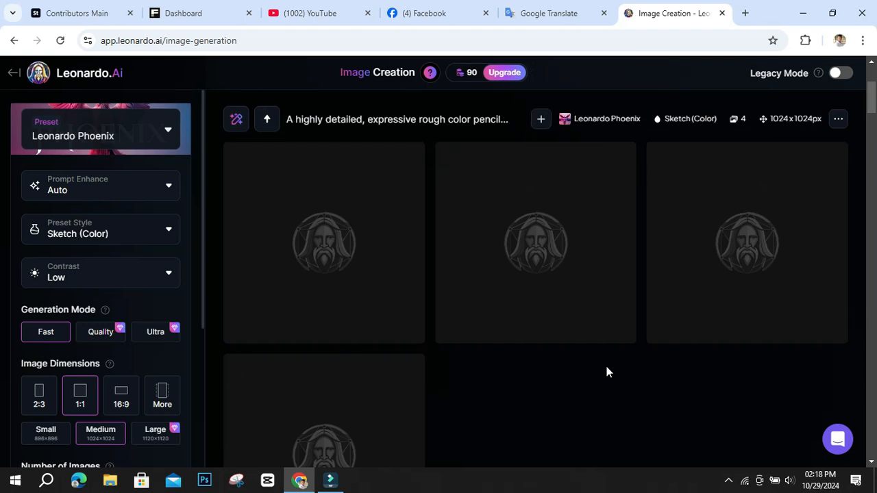
mouse_move(529, 298)
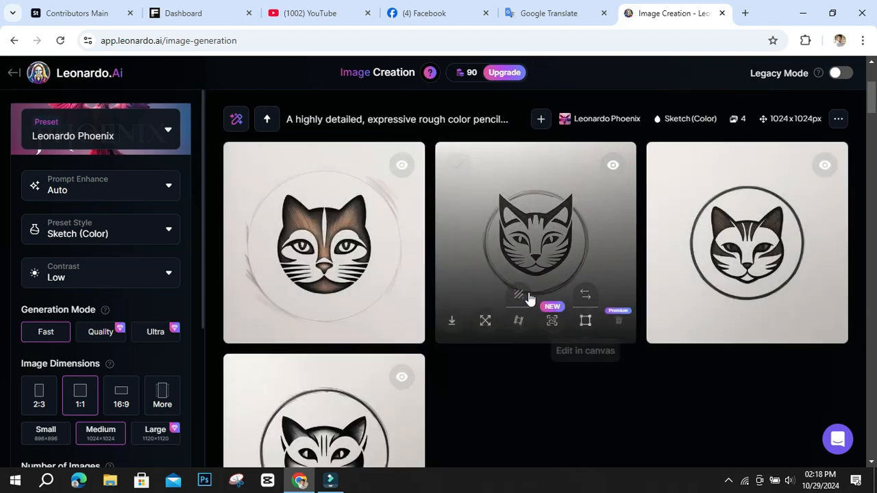
scroll(528, 295, down, 1)
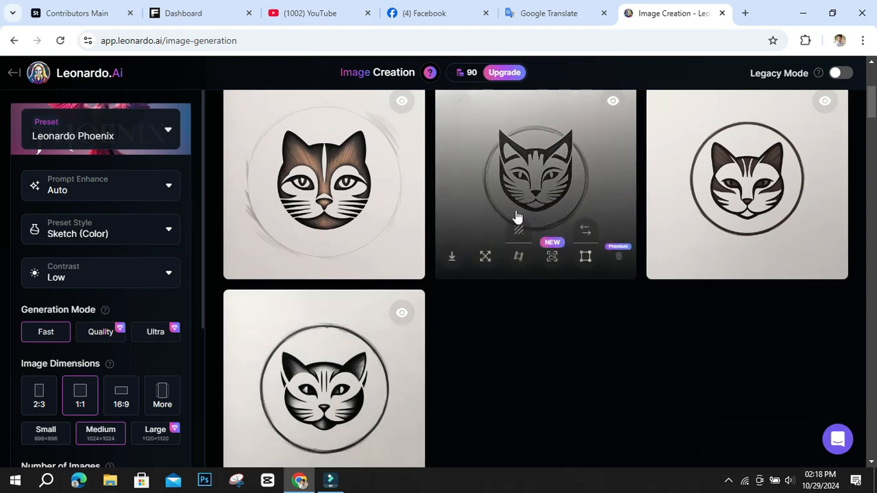
scroll(496, 250, up, 2)
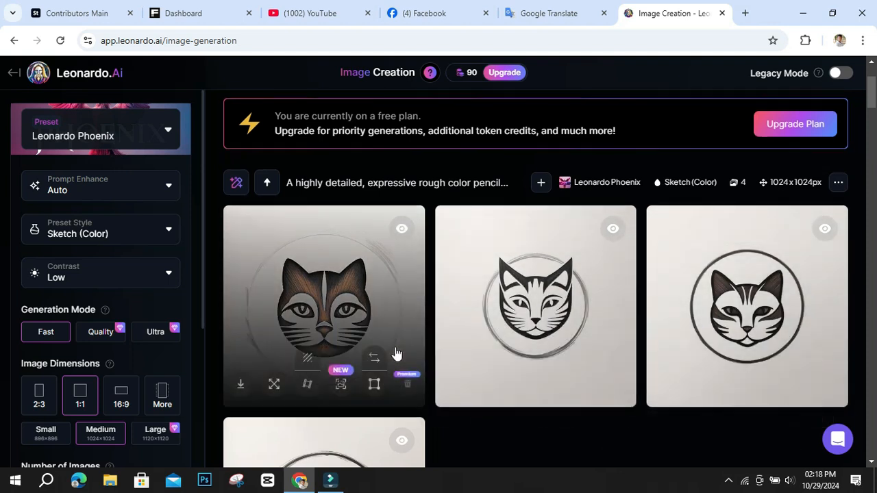
scroll(411, 354, down, 3)
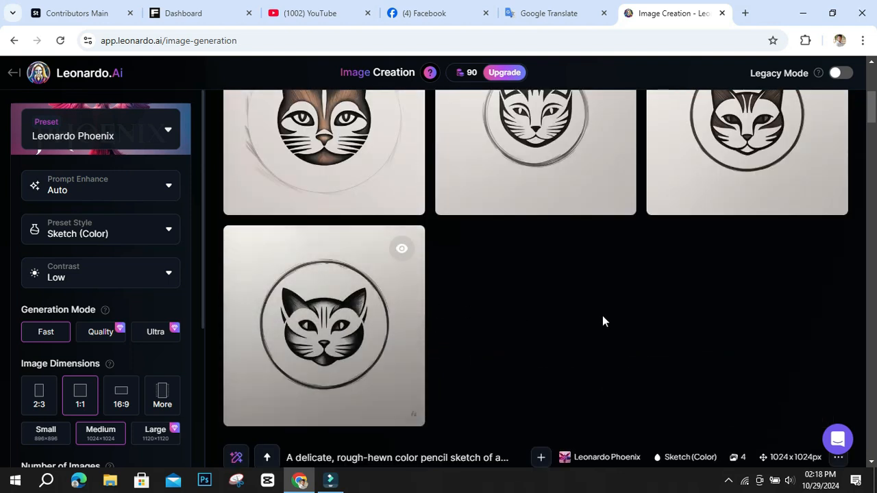
scroll(664, 320, up, 1)
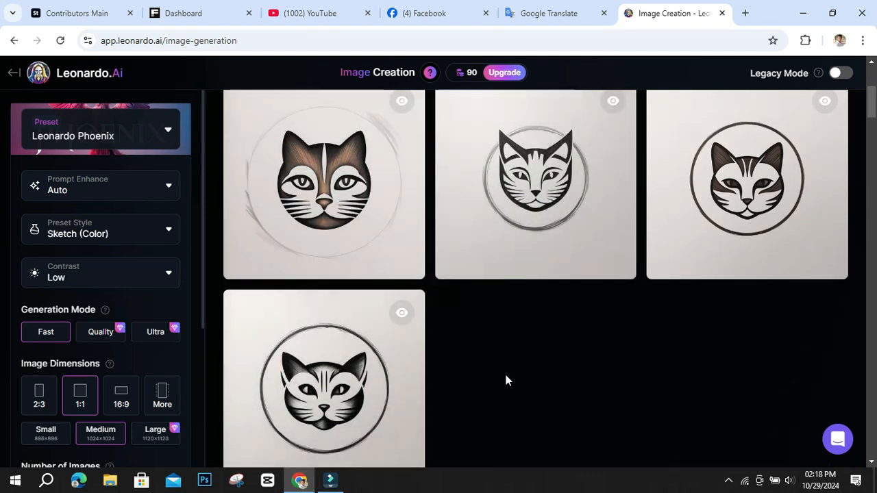
Download the second cat logo in its original version, and remove the third cat logo's background and download that version.
click(540, 176)
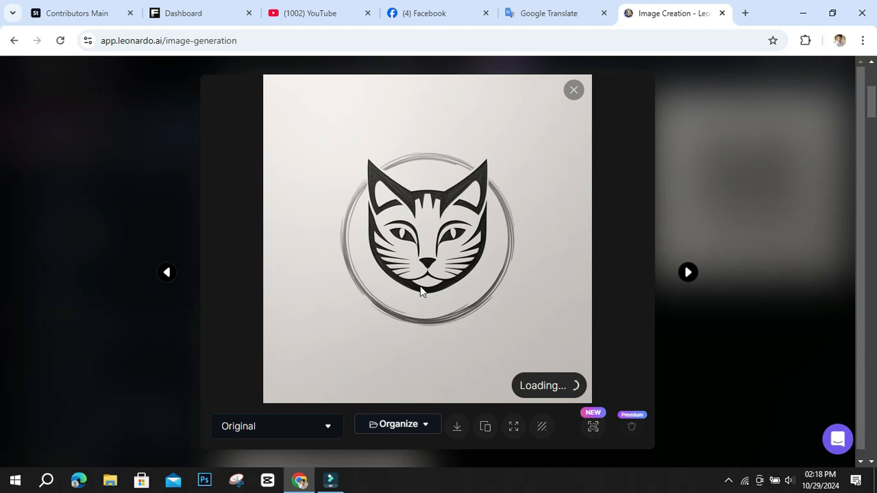
click(459, 429)
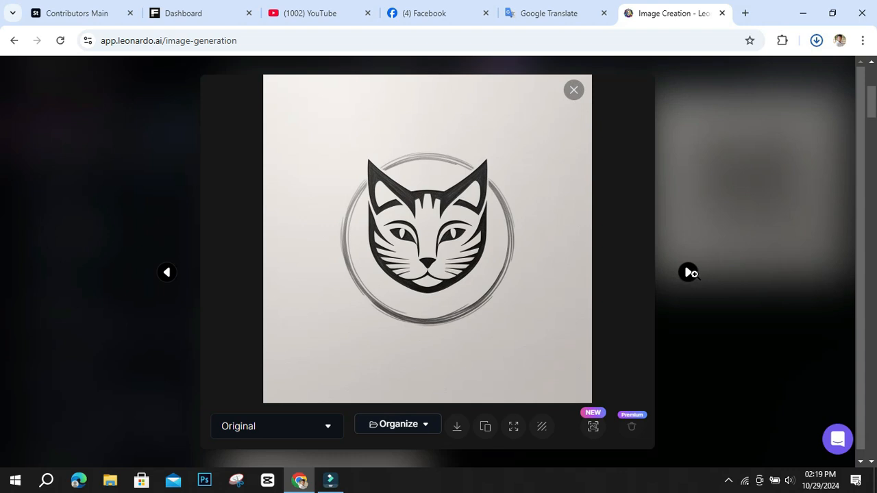
click(692, 275)
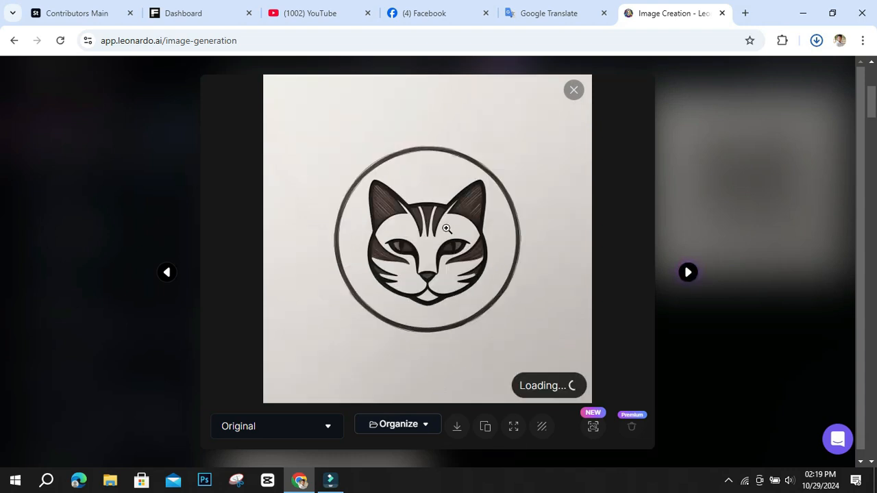
click(542, 428)
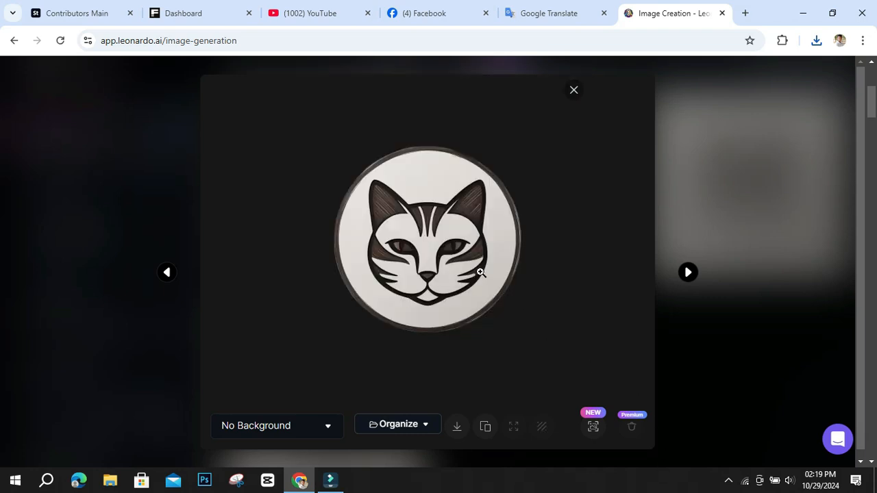
click(459, 428)
Download the original versions of the brown-faced first cat logo and the fourth cat logo, closing the image viewer when done.
click(689, 274)
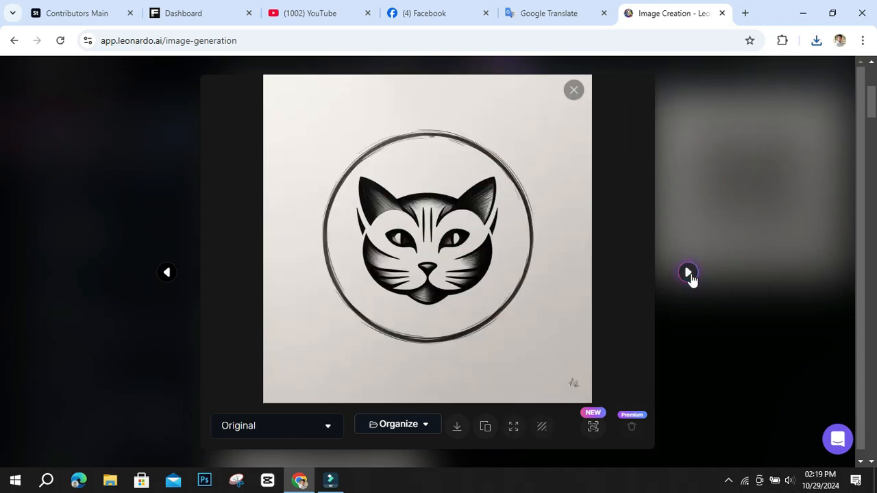
click(689, 274)
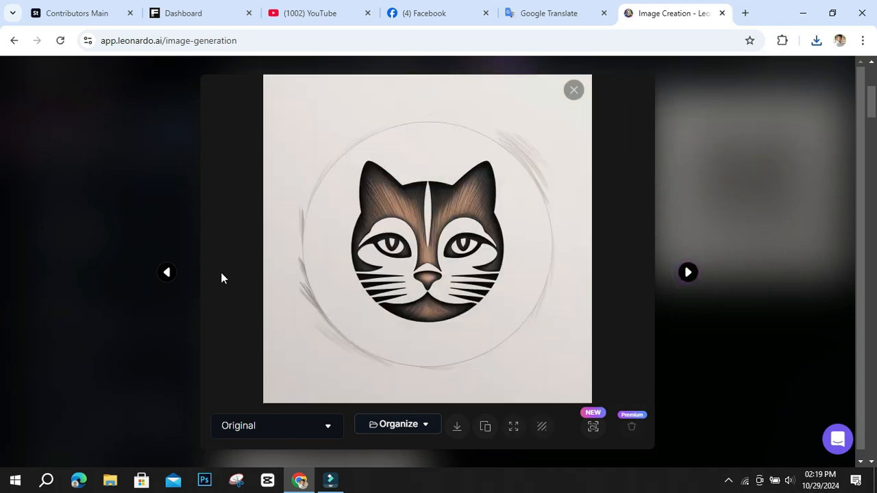
click(457, 427)
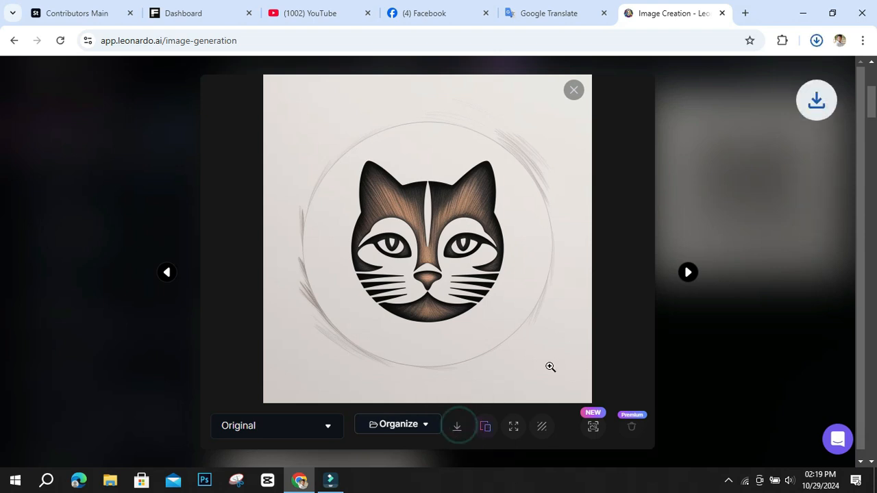
click(169, 267)
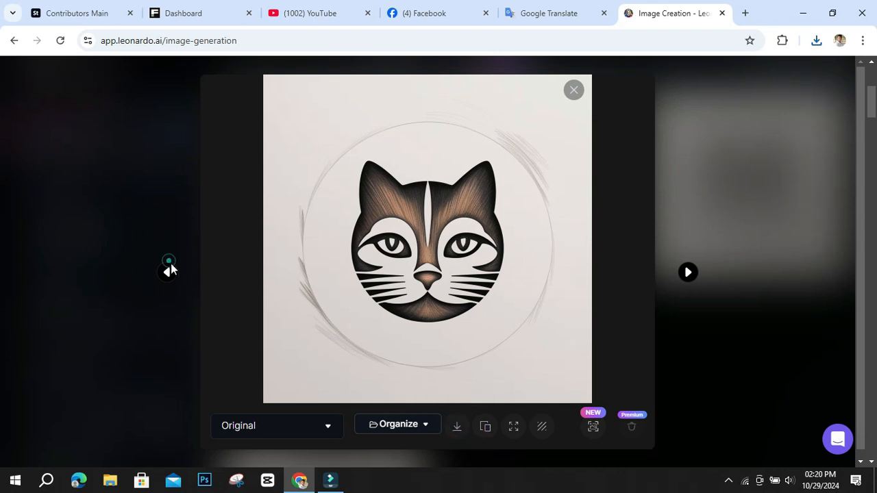
scroll(344, 336, down, 1)
click(346, 327)
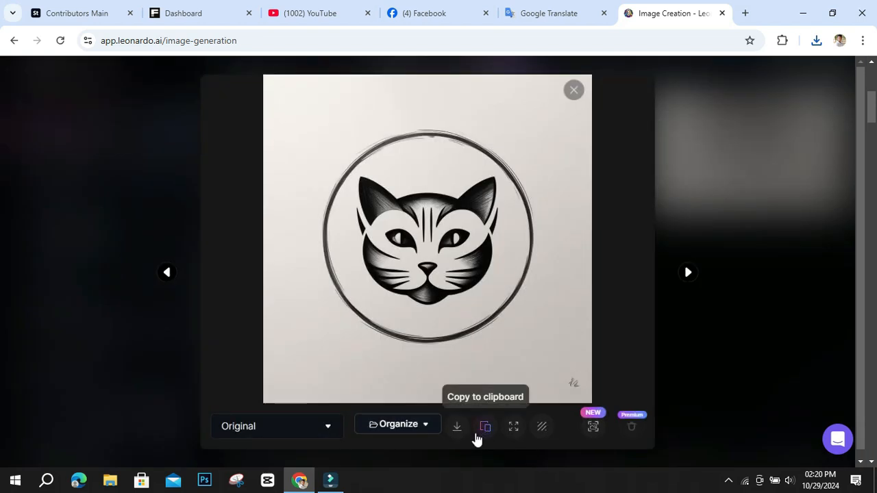
click(457, 427)
click(574, 89)
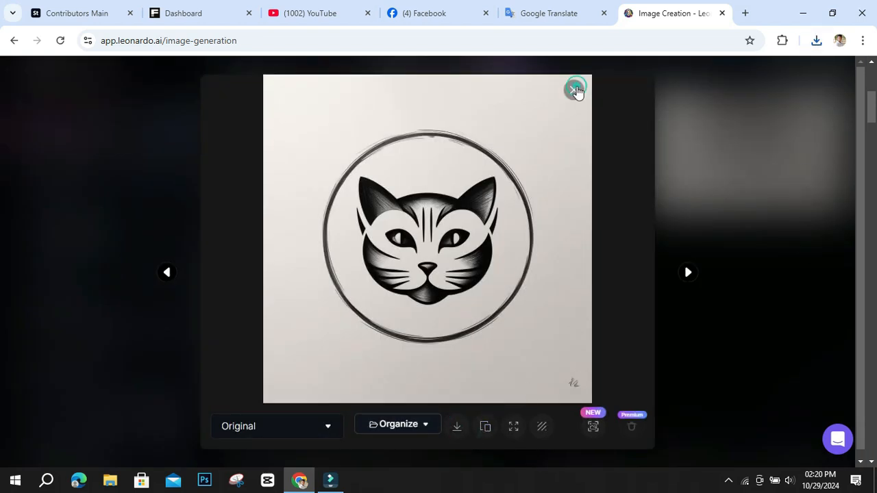
Replace "Cat" with "panda" in the circle logo prompt and generate four images with the current settings.
scroll(654, 324, down, 8)
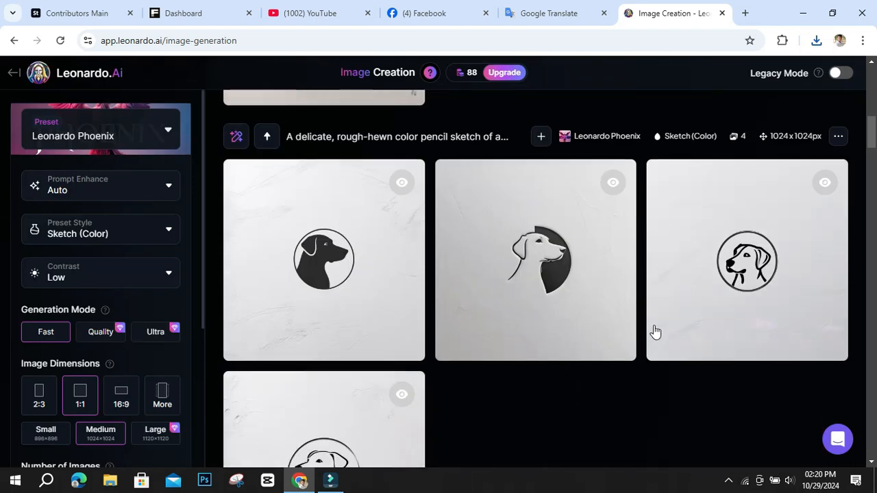
scroll(654, 325, up, 5)
scroll(655, 331, up, 10)
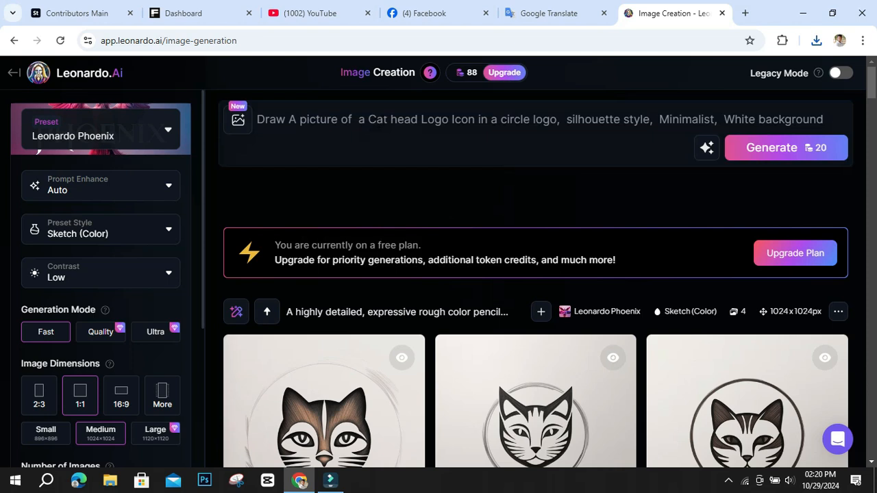
click(388, 119)
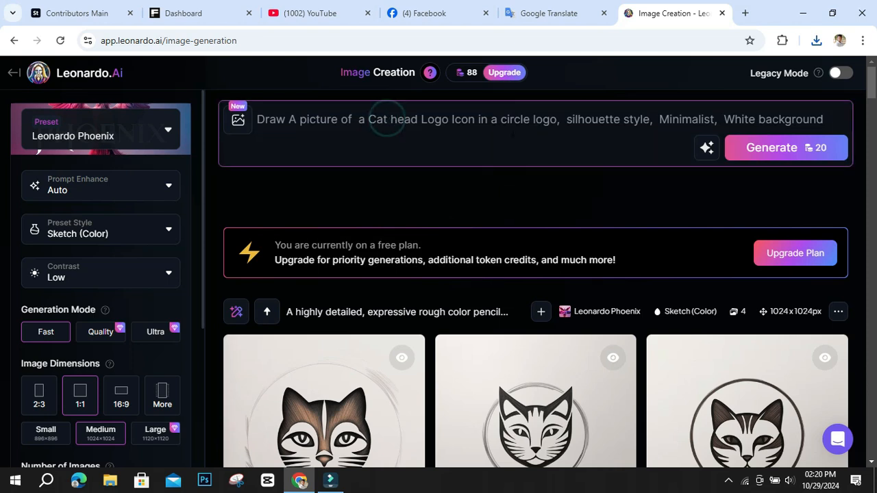
key(BackSpace)
key(BackSpace)
key(BackSpace)
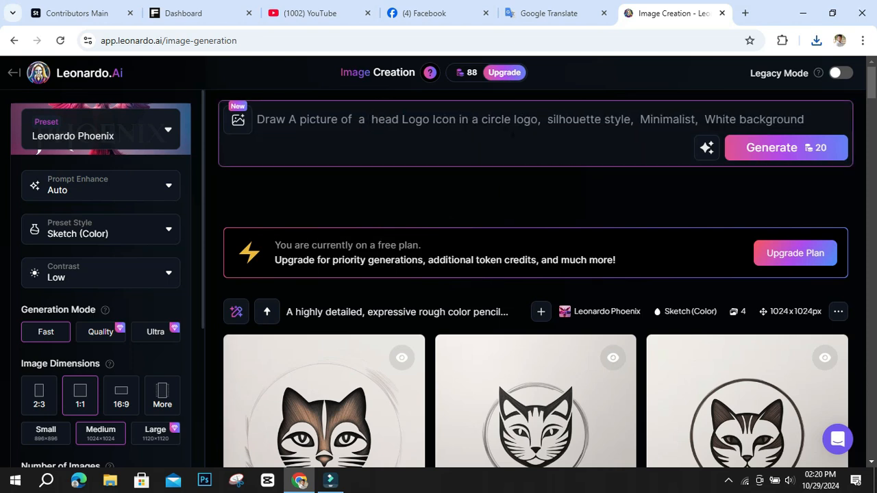
text(pand)
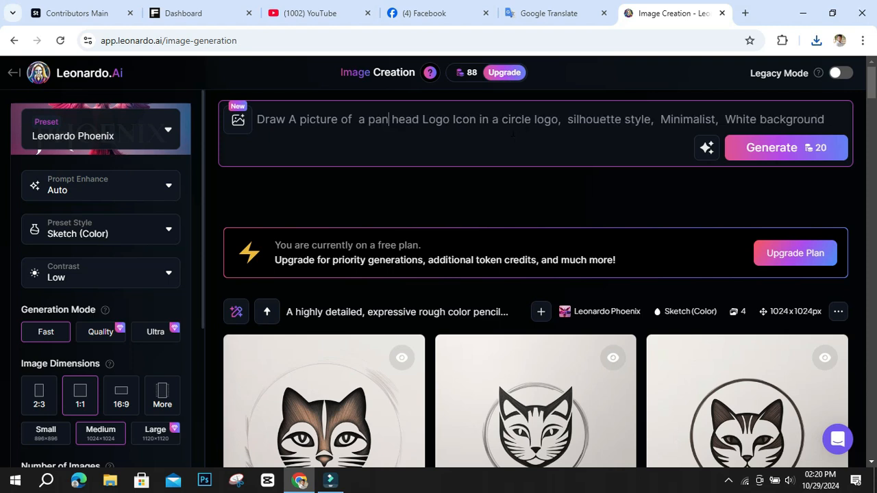
text(a)
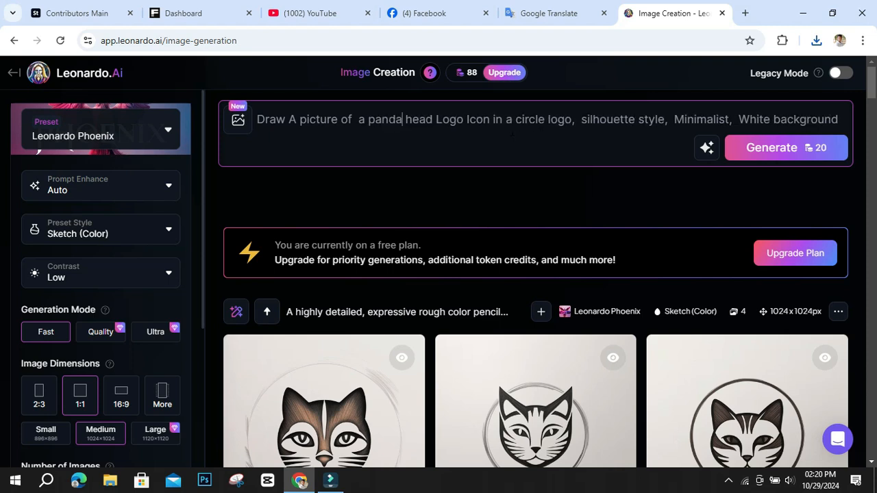
click(788, 148)
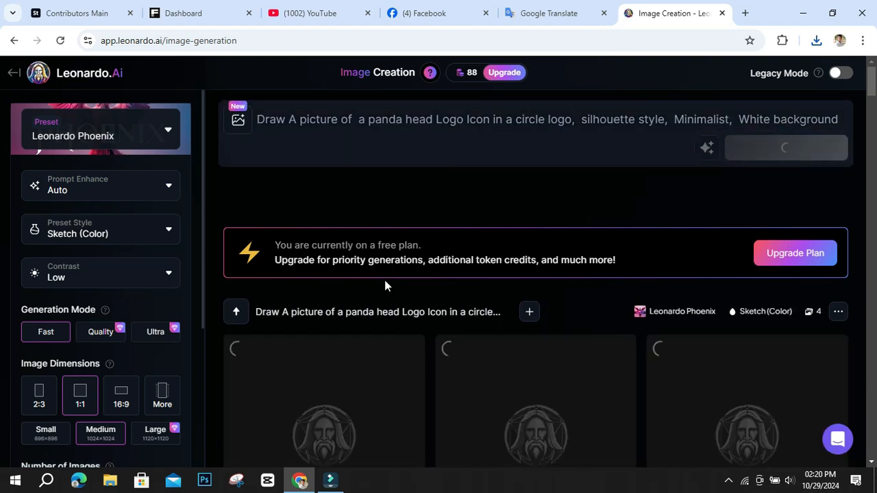
Examine the four generated panda logos with the page enlarged to 110%, going back and forth through them at full size.
scroll(463, 361, down, 1)
scroll(557, 355, down, 1)
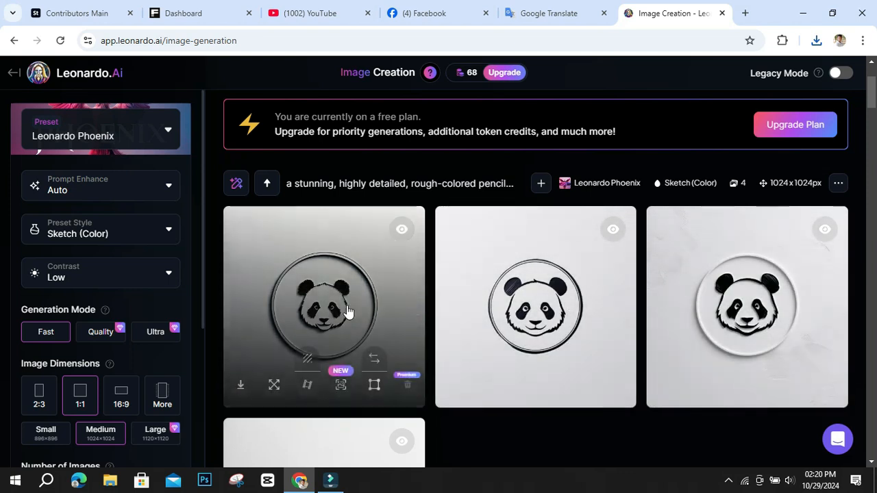
key(ctrl+plus)
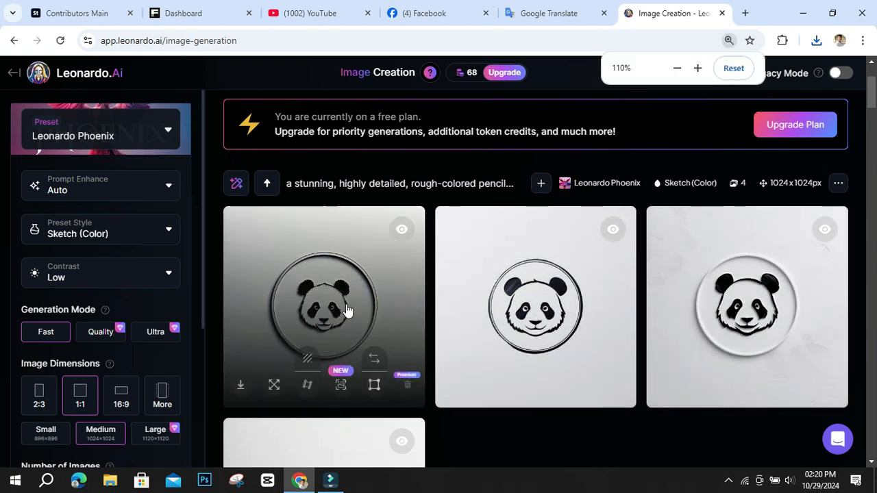
scroll(348, 309, down, 3)
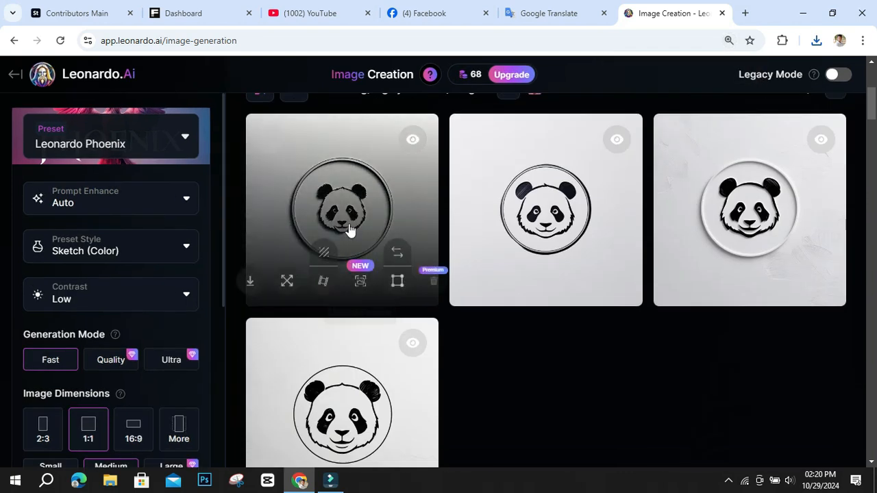
click(350, 197)
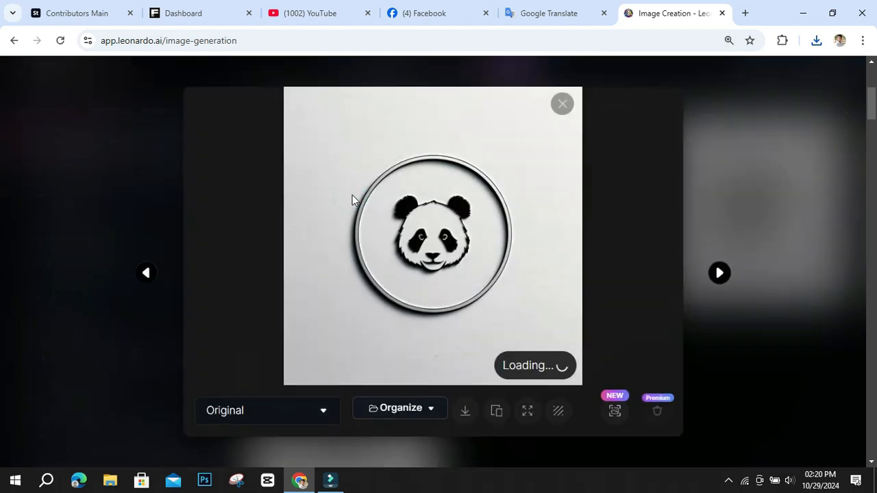
click(720, 274)
click(719, 274)
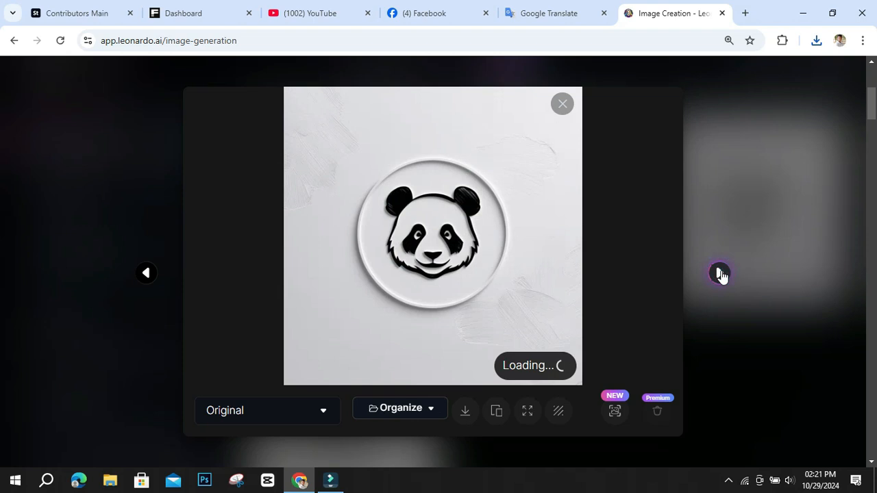
click(719, 274)
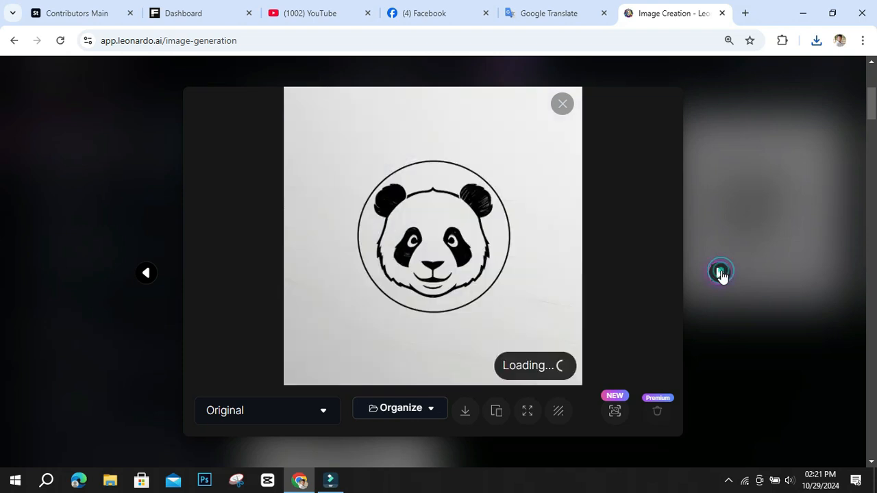
click(721, 274)
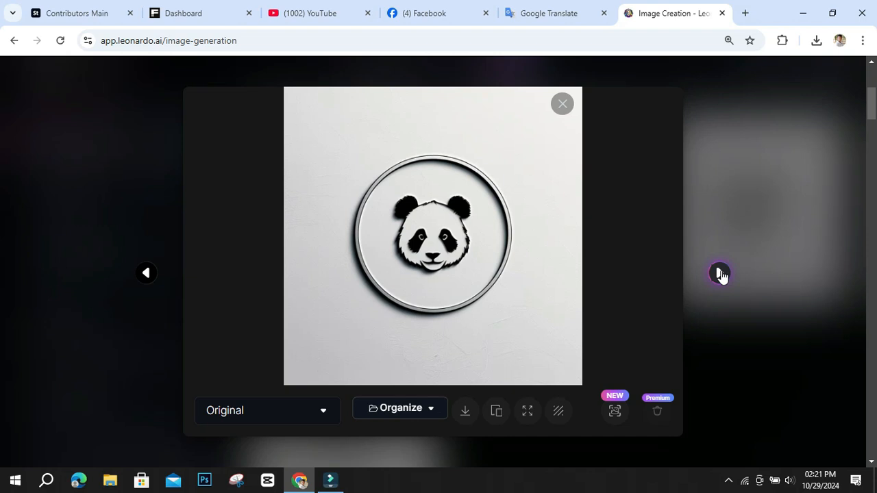
click(721, 275)
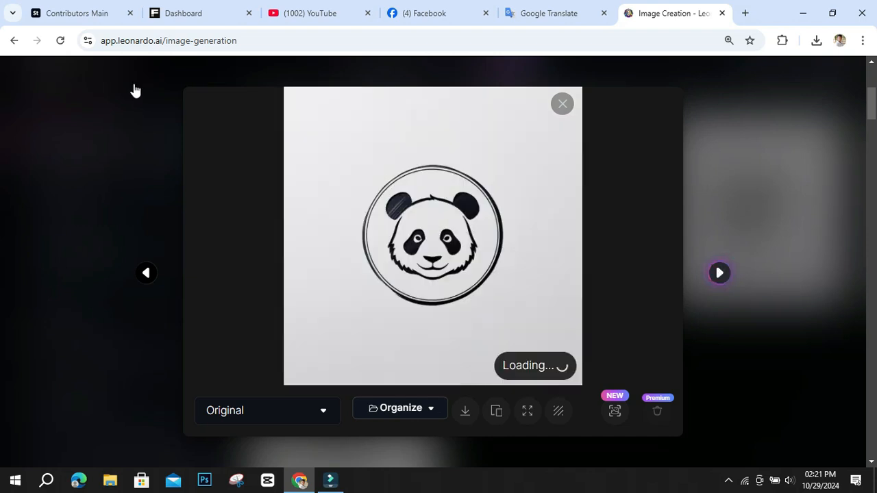
click(141, 275)
click(140, 278)
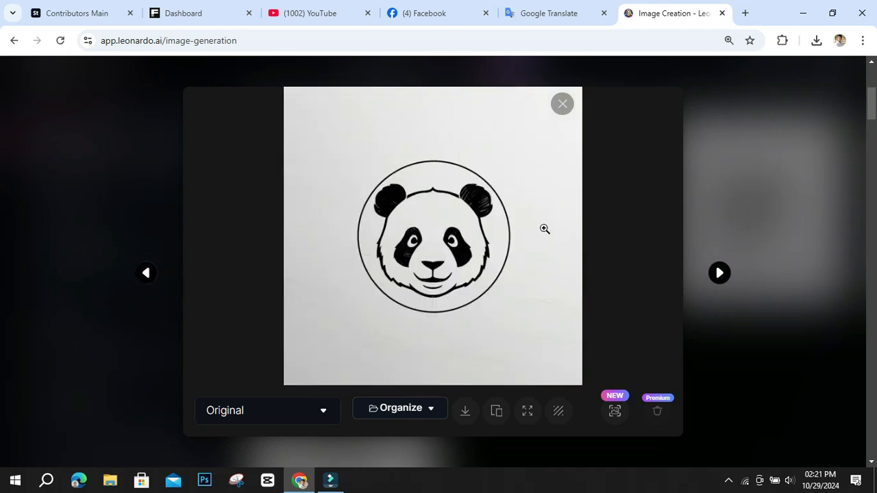
click(721, 276)
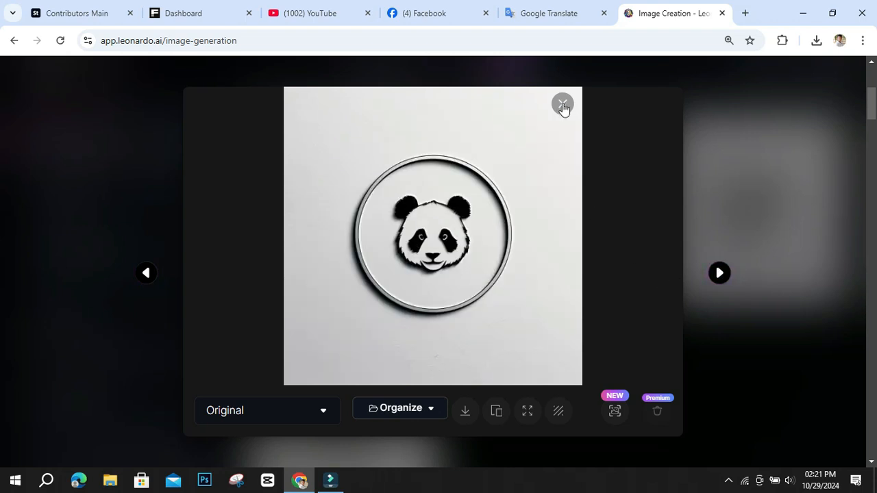
Download the original version of the third panda logo, the one in a raised white circle, and close the image viewer.
key(Escape)
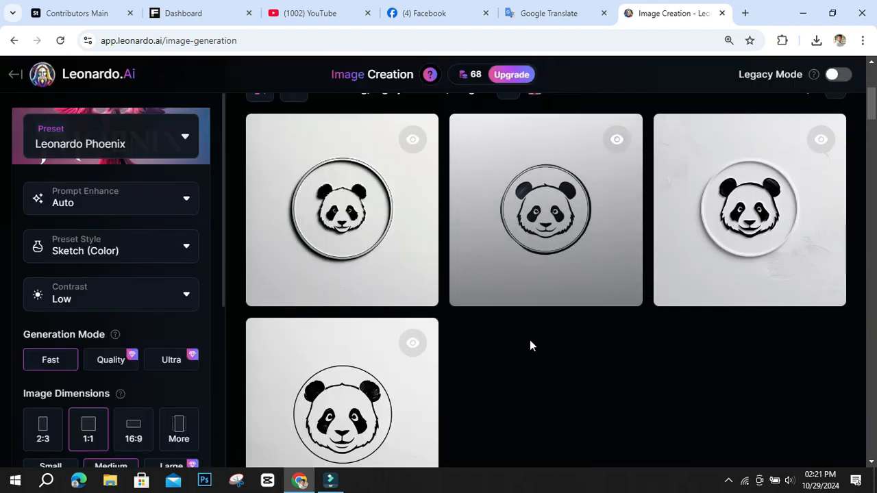
scroll(623, 341, down, 4)
scroll(620, 347, up, 5)
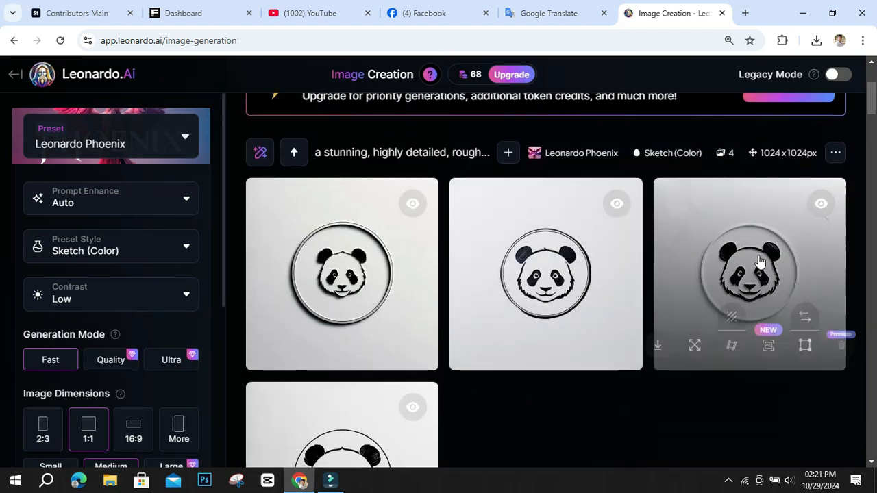
click(759, 250)
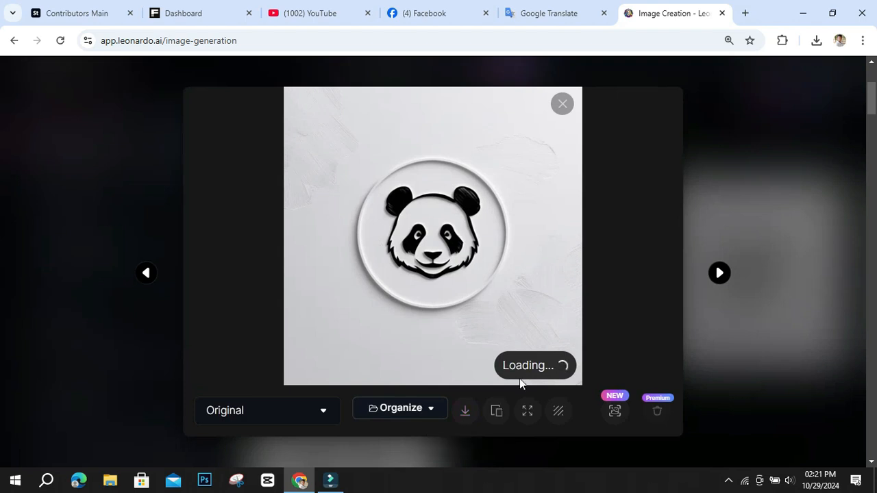
click(466, 411)
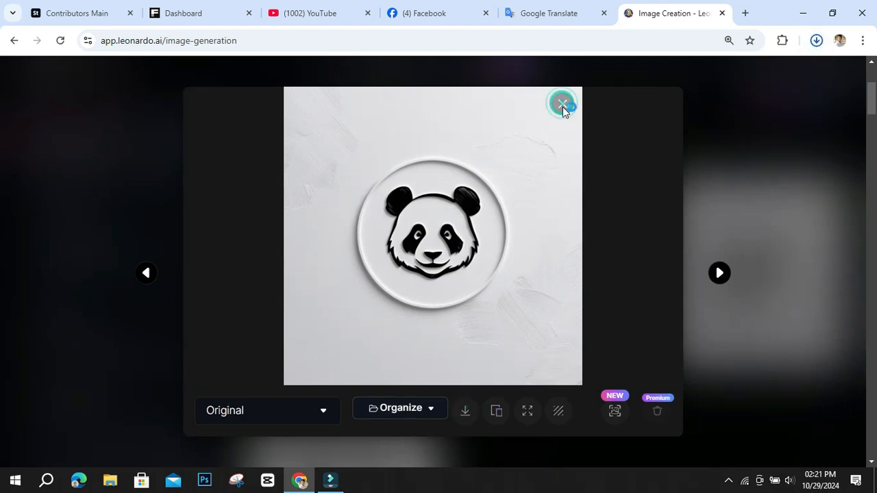
click(563, 103)
Review the generation settings, the panda prompt, and the panda, cat and dog logo results on the image creation page.
scroll(229, 255, down, 1)
scroll(163, 303, down, 4)
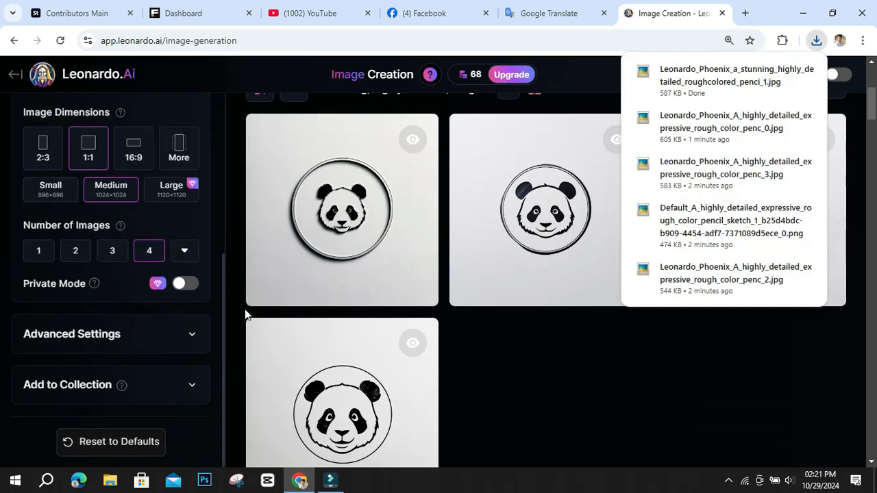
scroll(489, 360, down, 3)
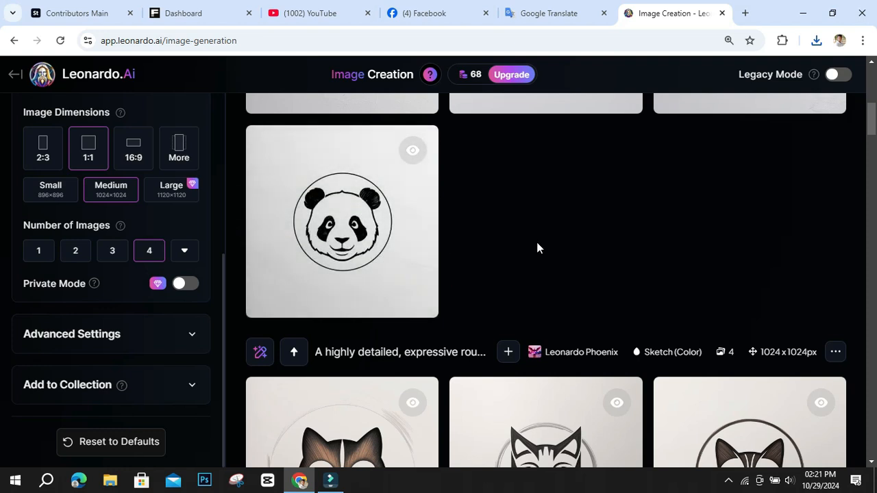
scroll(74, 284, up, 4)
scroll(251, 270, up, 10)
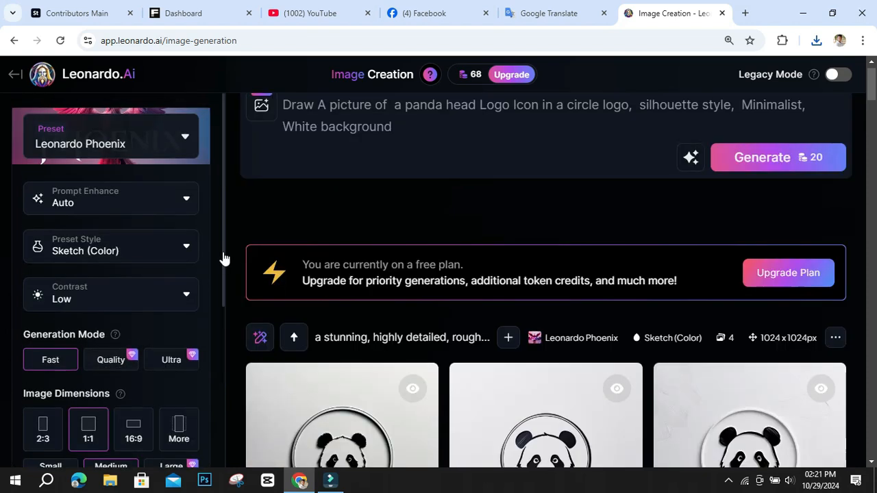
scroll(637, 233, down, 4)
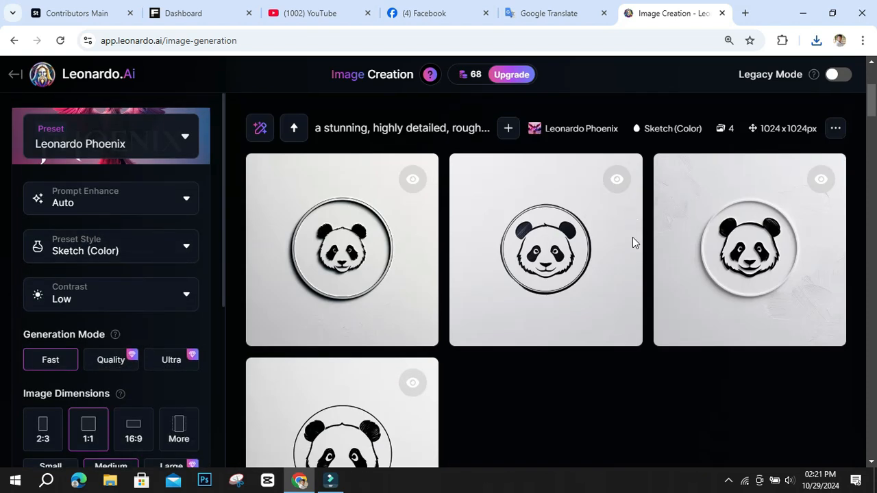
scroll(631, 242, up, 1)
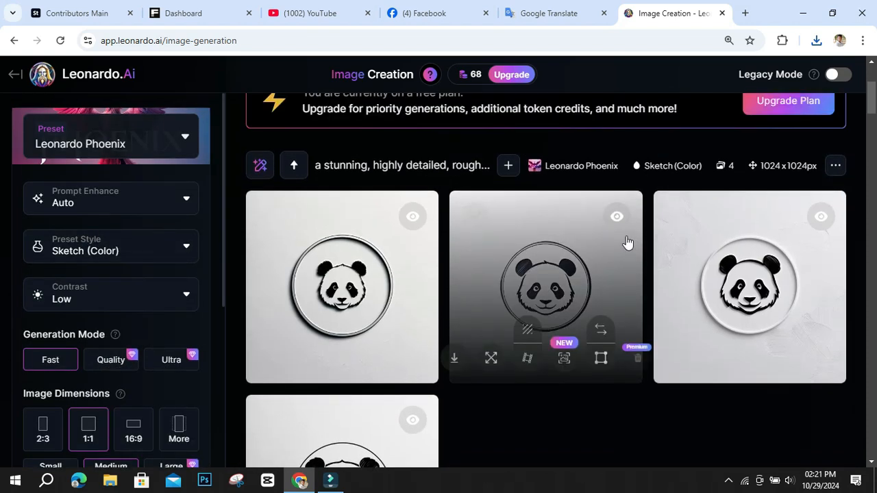
scroll(167, 280, up, 3)
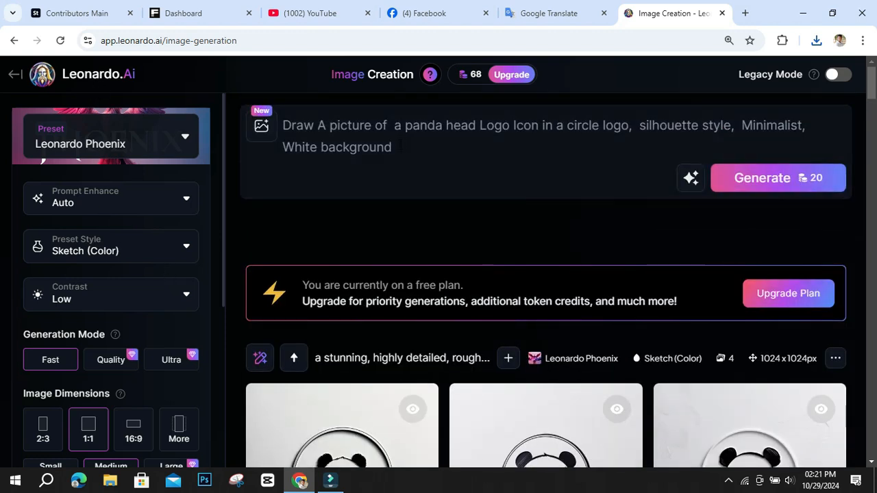
scroll(629, 279, down, 10)
scroll(103, 322, down, 4)
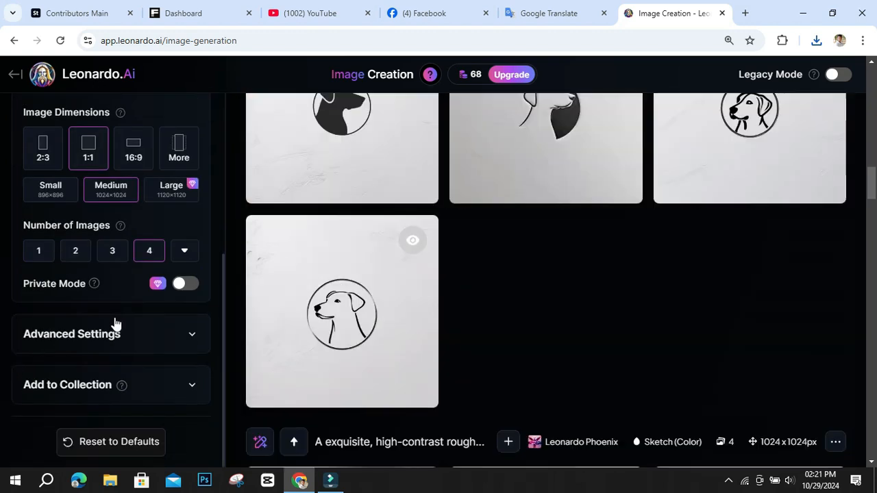
scroll(115, 322, up, 4)
scroll(105, 303, up, 4)
Go to the home page and browse the trending Community Creations and their prompts for a logo design to reuse.
click(72, 69)
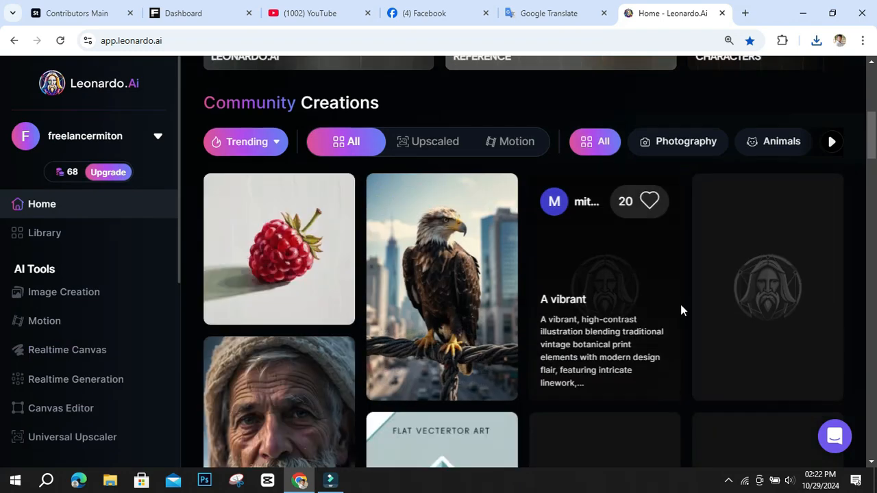
mouse_move(682, 312)
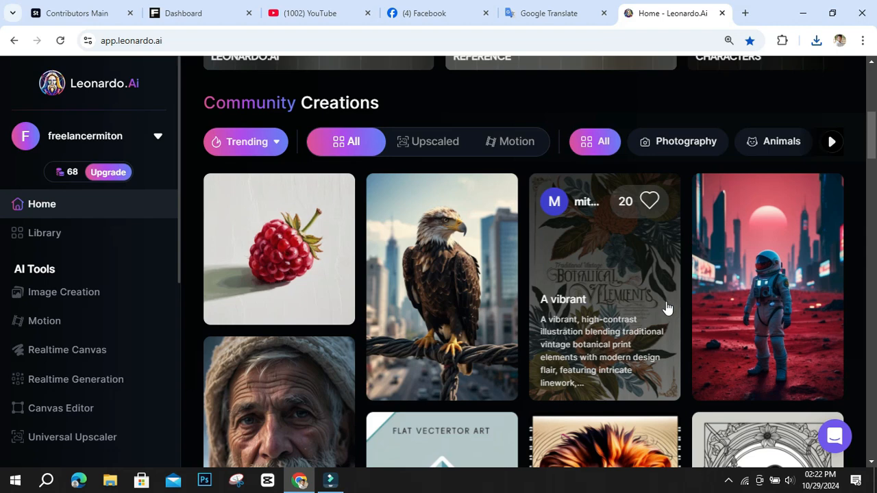
scroll(666, 307, down, 3)
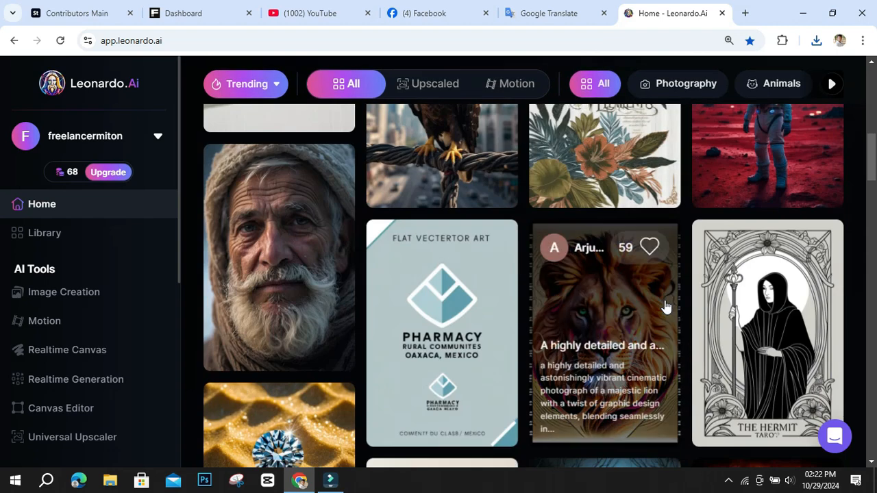
scroll(664, 307, up, 5)
scroll(381, 275, down, 3)
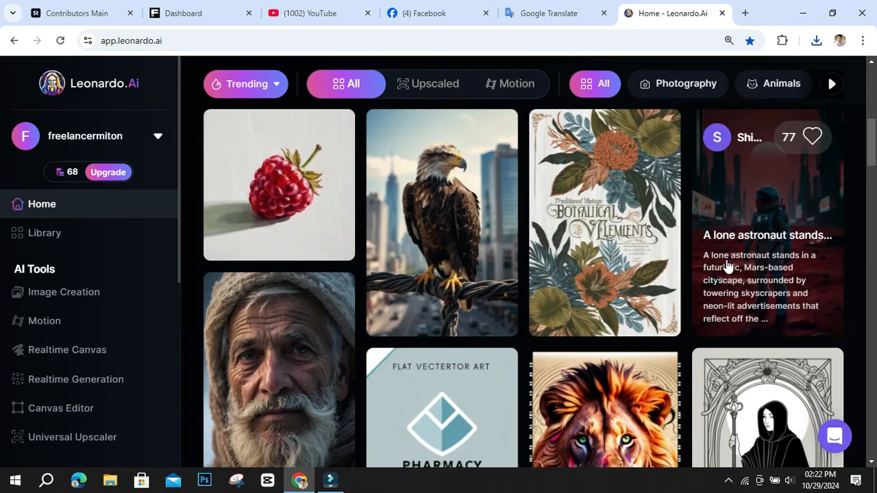
scroll(728, 266, down, 7)
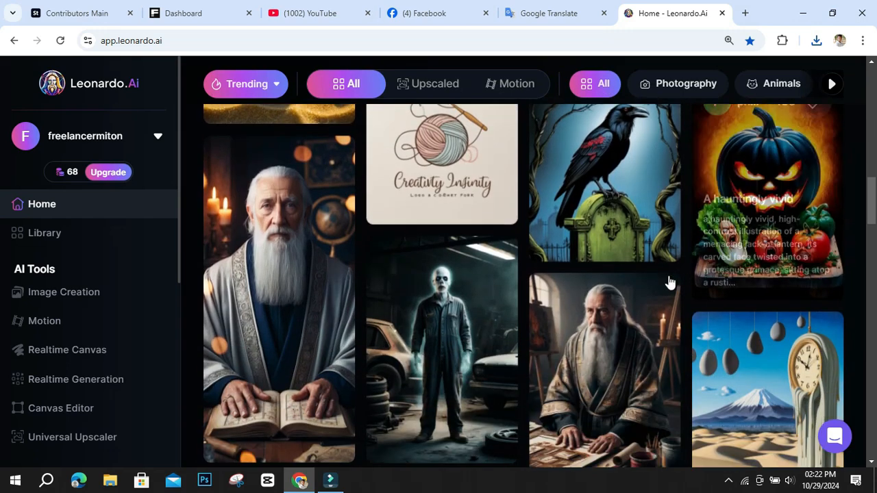
scroll(669, 282, down, 8)
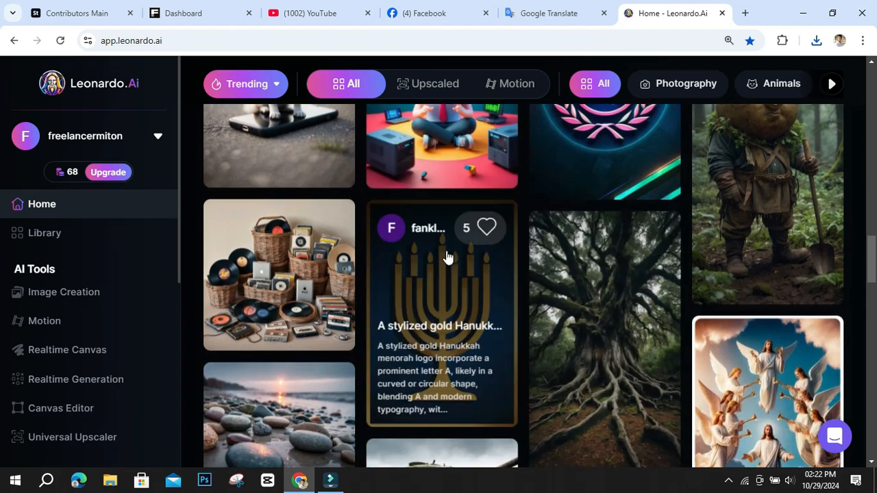
scroll(581, 306, down, 2)
scroll(666, 320, down, 2)
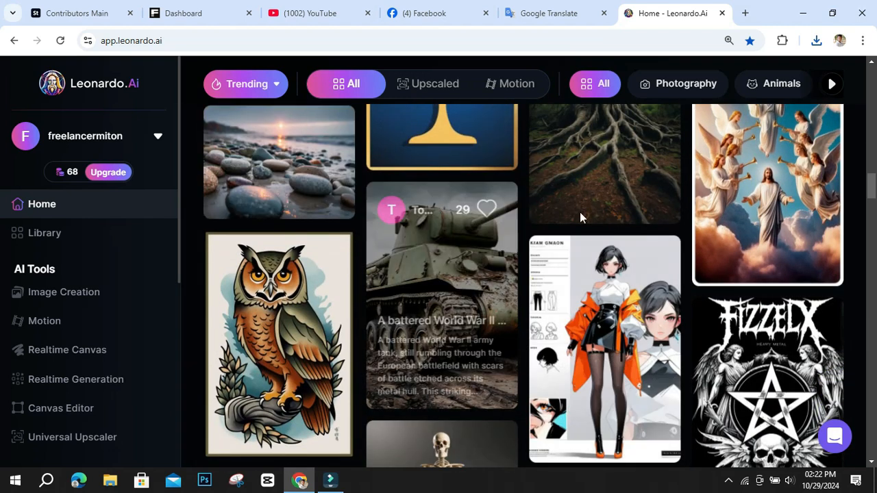
scroll(345, 247, down, 3)
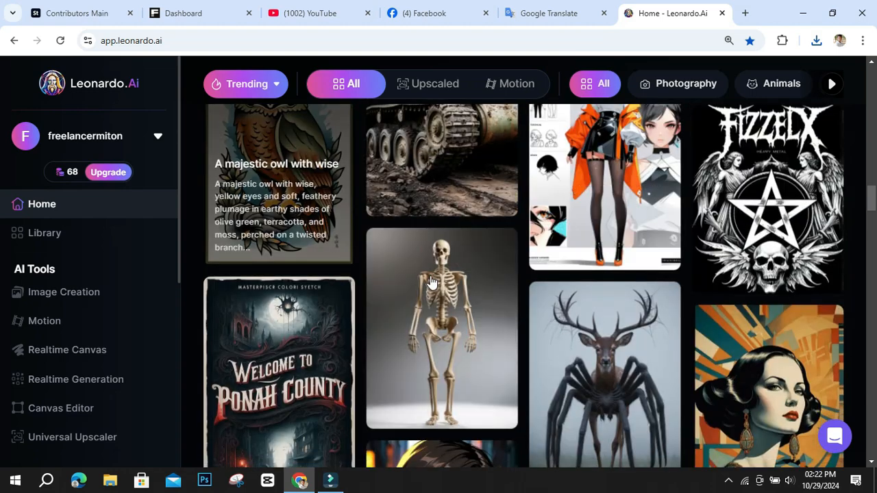
scroll(634, 366, down, 9)
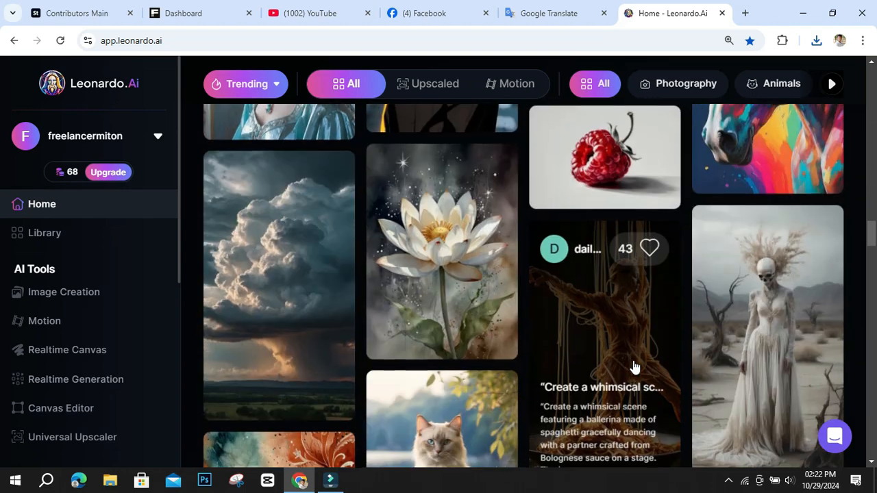
scroll(634, 367, down, 2)
scroll(634, 366, down, 6)
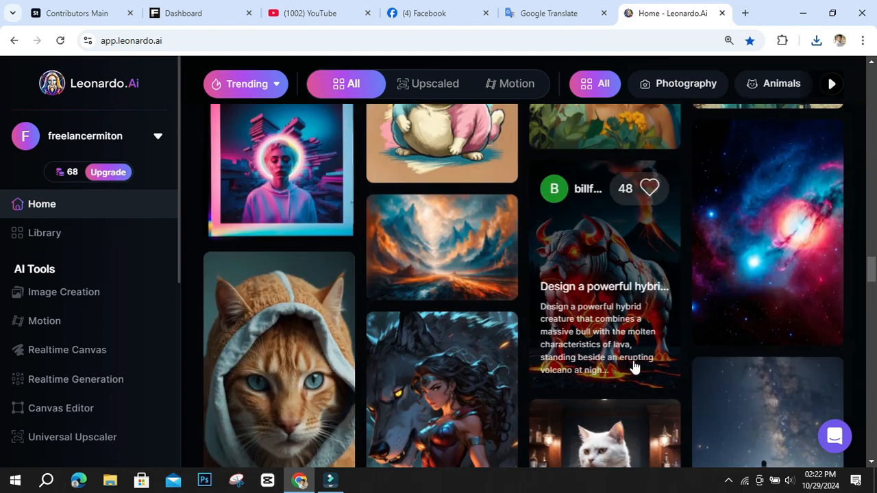
scroll(634, 367, down, 7)
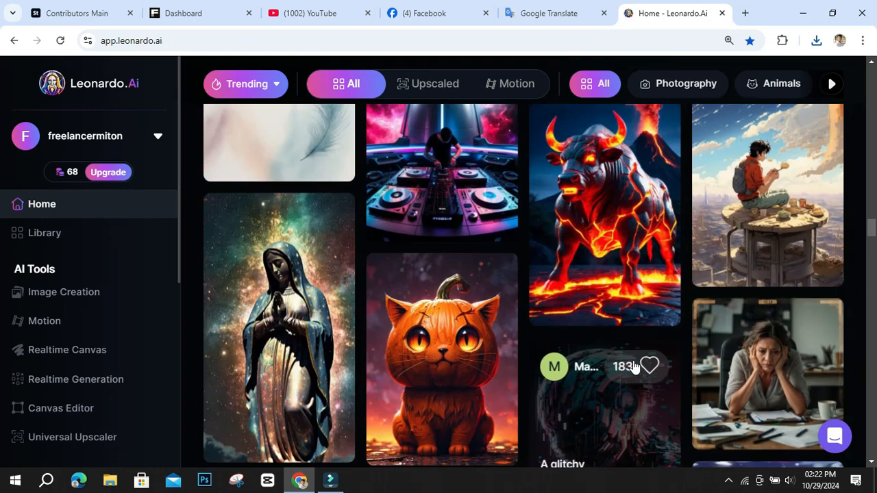
scroll(633, 367, down, 10)
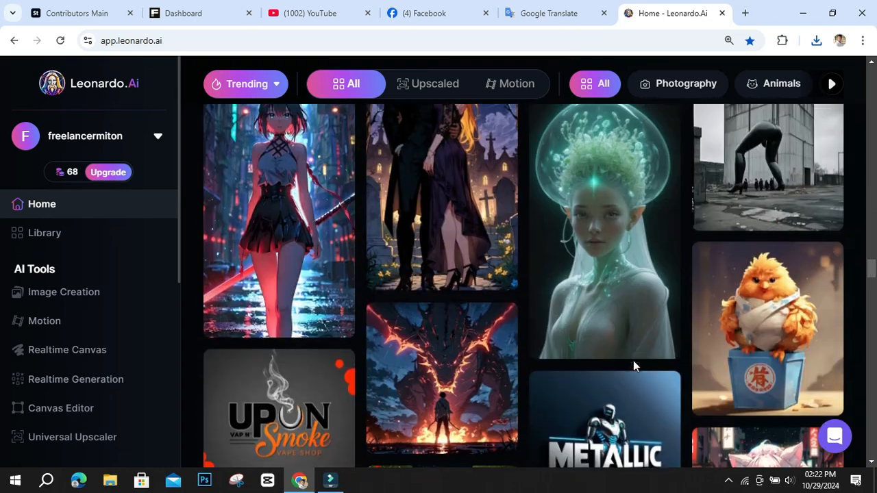
scroll(634, 367, down, 3)
scroll(633, 366, up, 1)
scroll(633, 367, down, 5)
scroll(633, 362, down, 10)
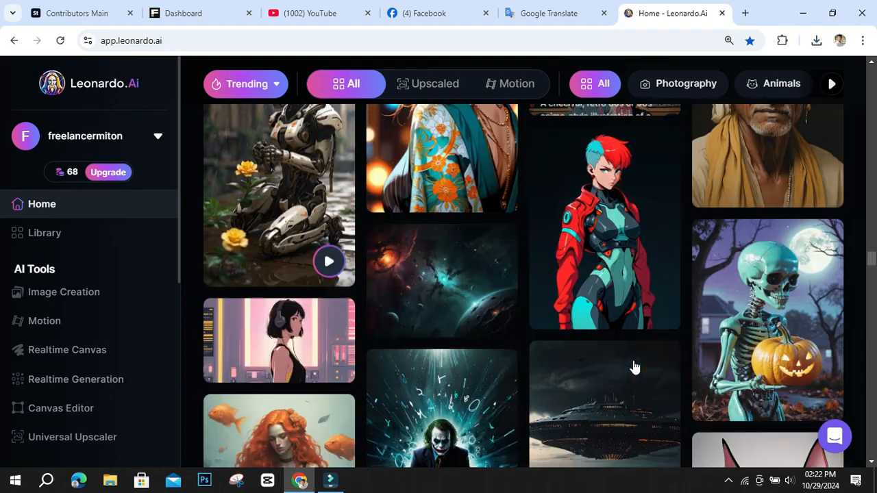
scroll(633, 368, down, 10)
scroll(633, 366, down, 12)
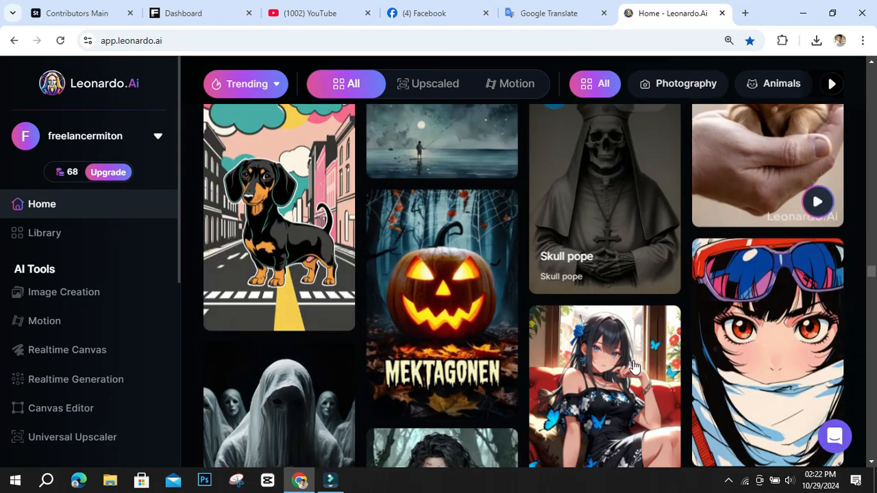
scroll(633, 368, down, 8)
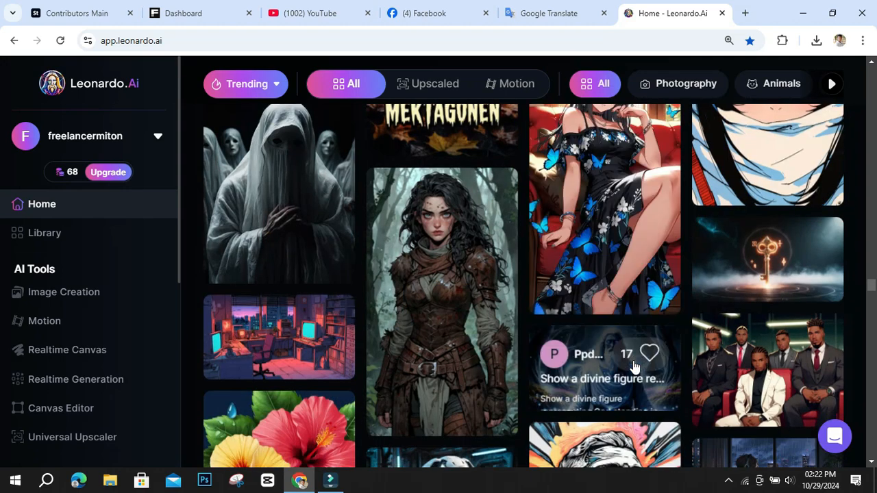
scroll(634, 368, down, 4)
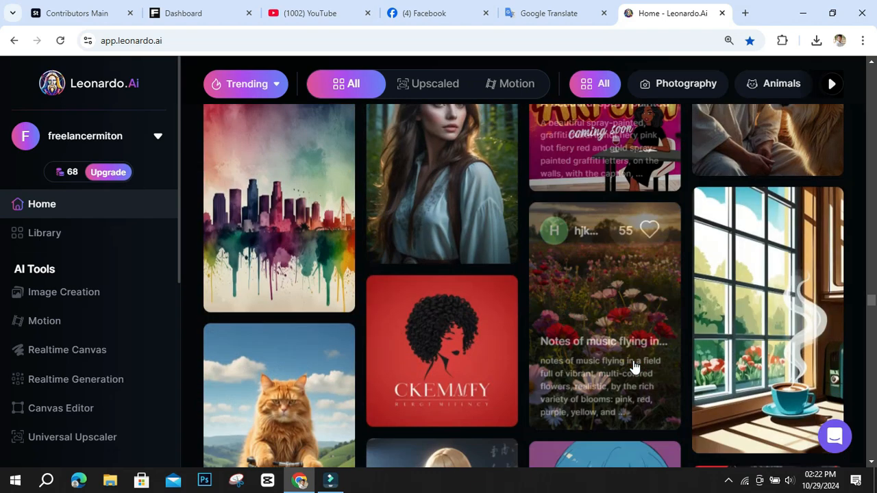
scroll(633, 368, down, 6)
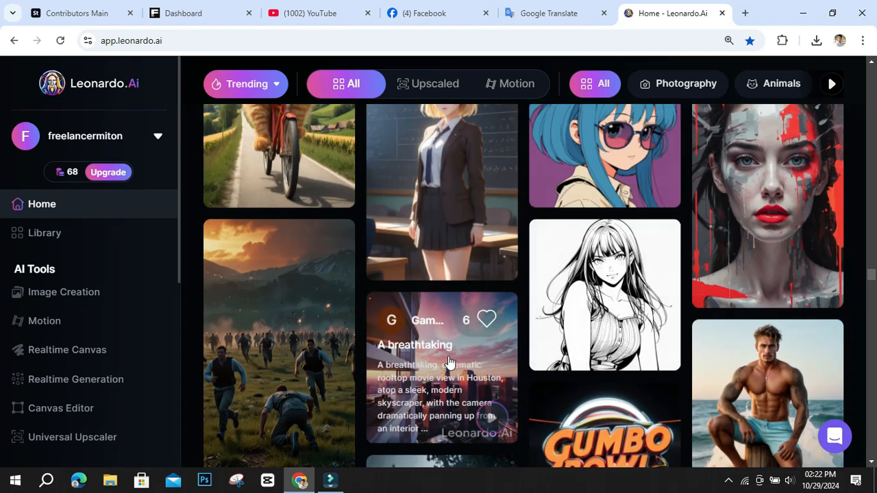
scroll(449, 363, down, 4)
scroll(461, 358, down, 2)
scroll(459, 356, down, 8)
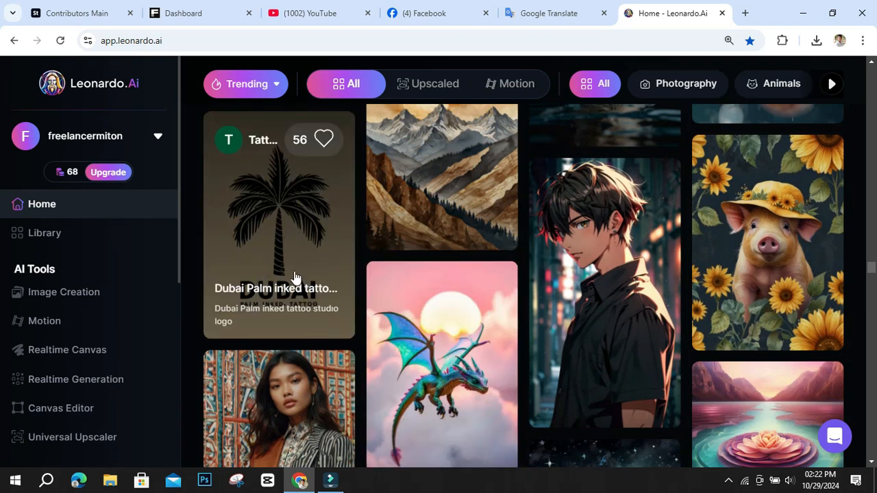
Like the community's "Dubai Palm inked tattoo studio logo", view its details, and remix it into the image creation page.
click(323, 139)
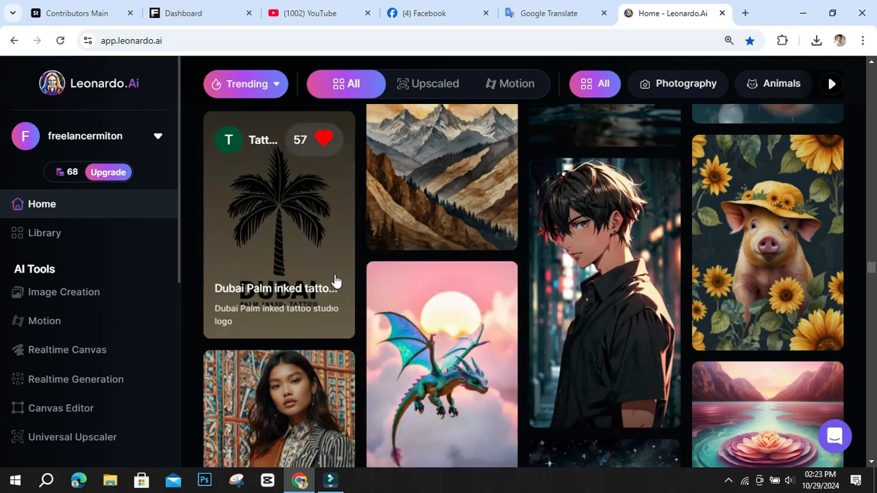
click(289, 214)
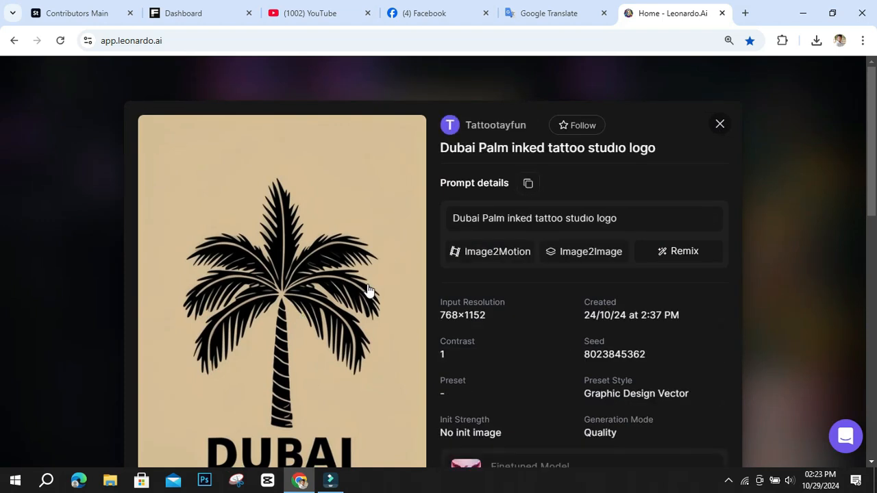
scroll(368, 290, down, 8)
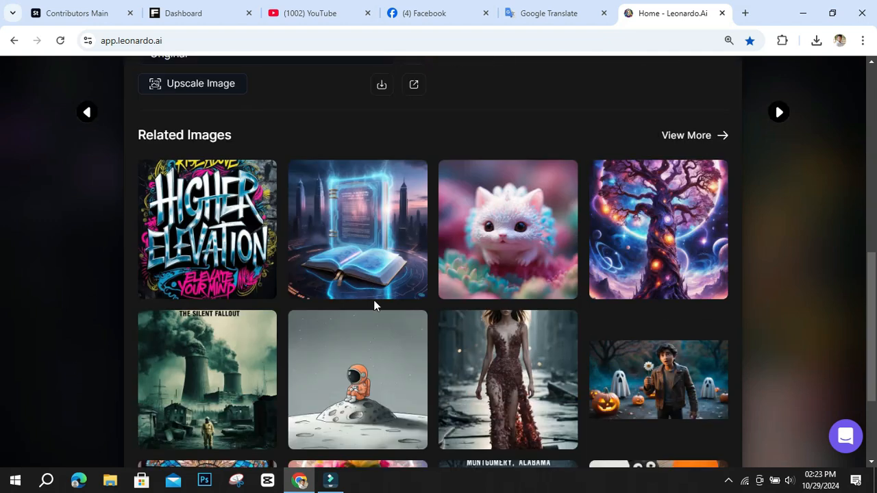
scroll(391, 302, up, 8)
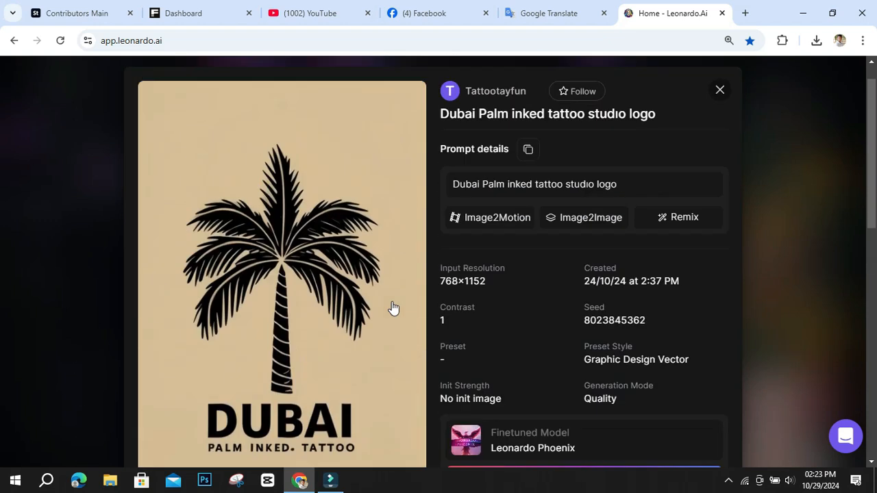
scroll(393, 307, up, 1)
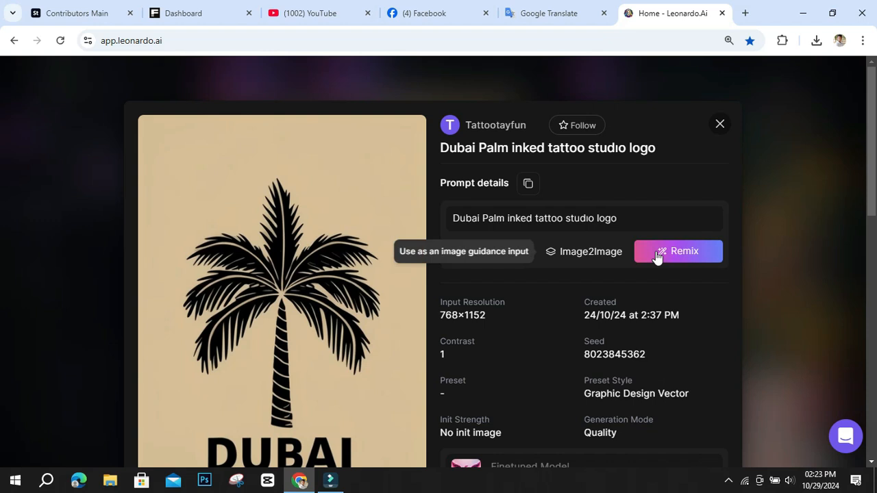
click(712, 254)
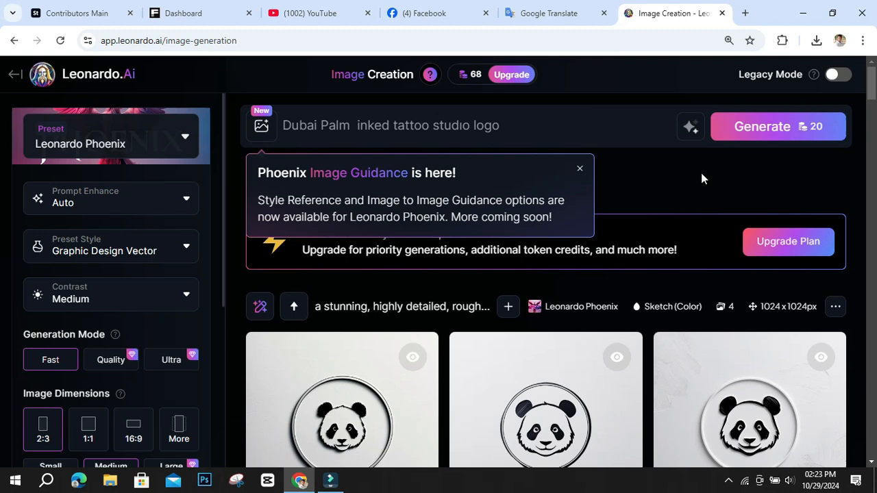
Generate four medium 2:3 images from the "Dubai Palm inked tattoo studio logo" prompt with Leonardo Phoenix and the Graphic Design Vector style.
click(754, 132)
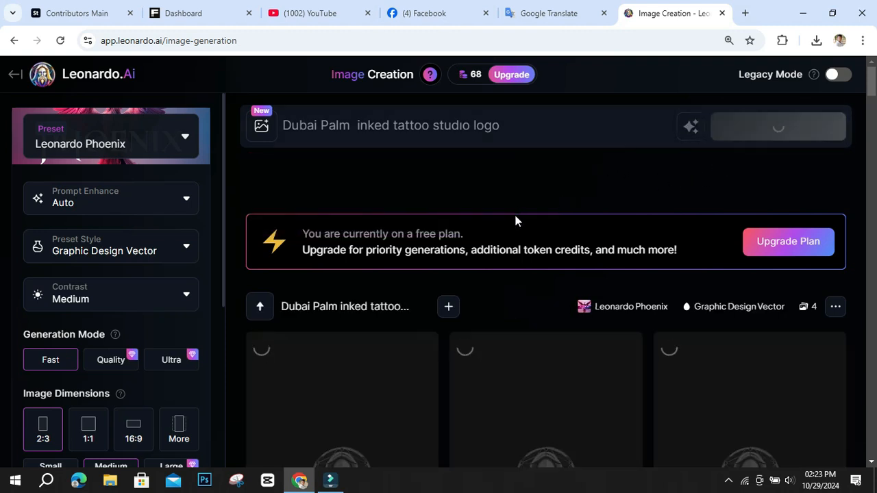
scroll(167, 309, down, 3)
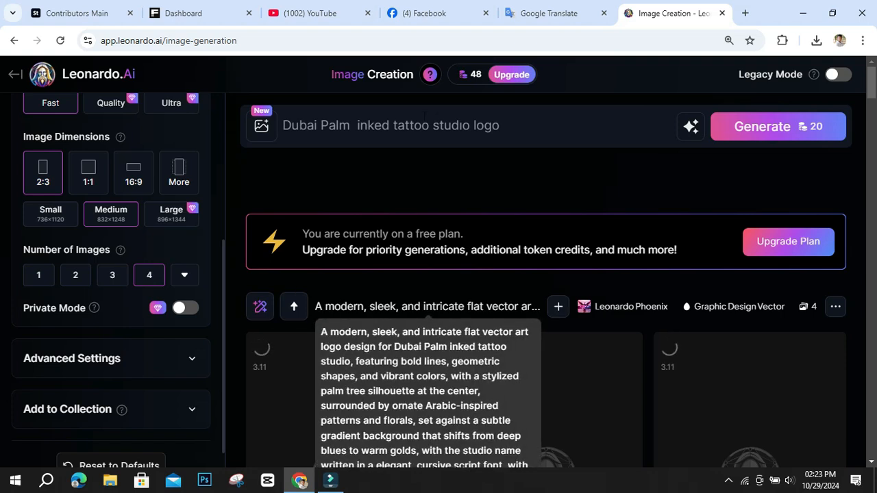
scroll(464, 250, down, 3)
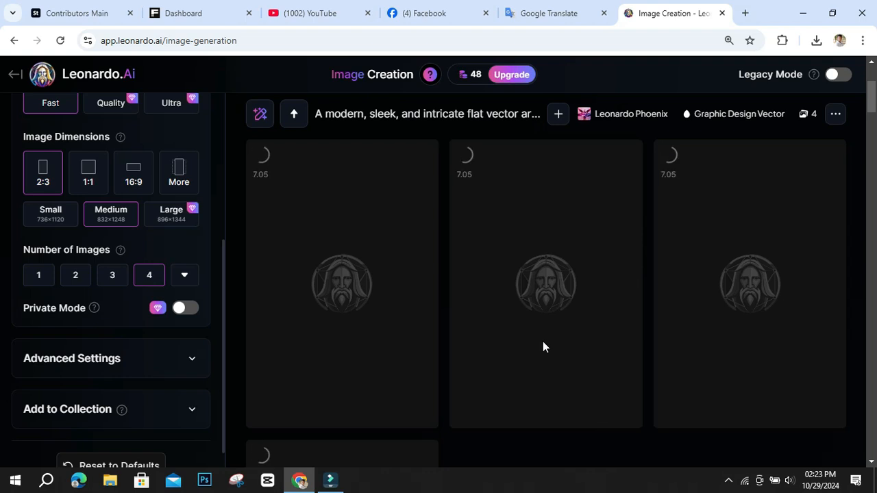
scroll(543, 341, down, 1)
scroll(542, 342, up, 2)
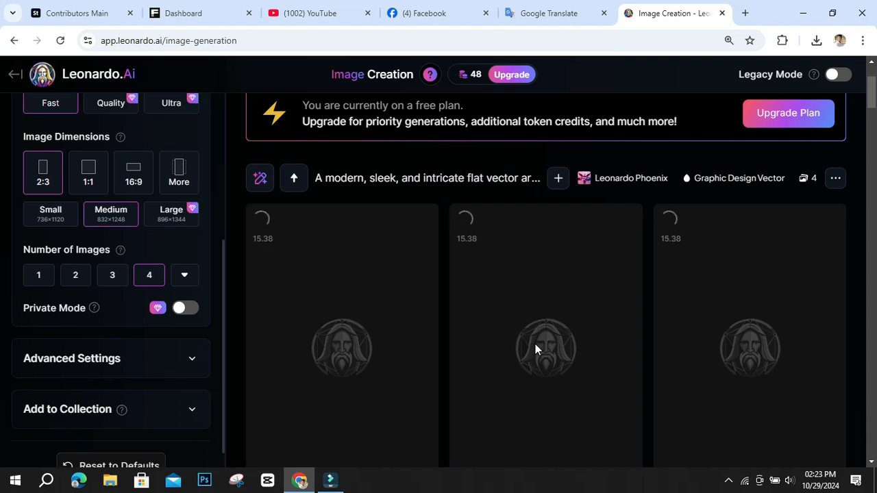
scroll(533, 345, down, 1)
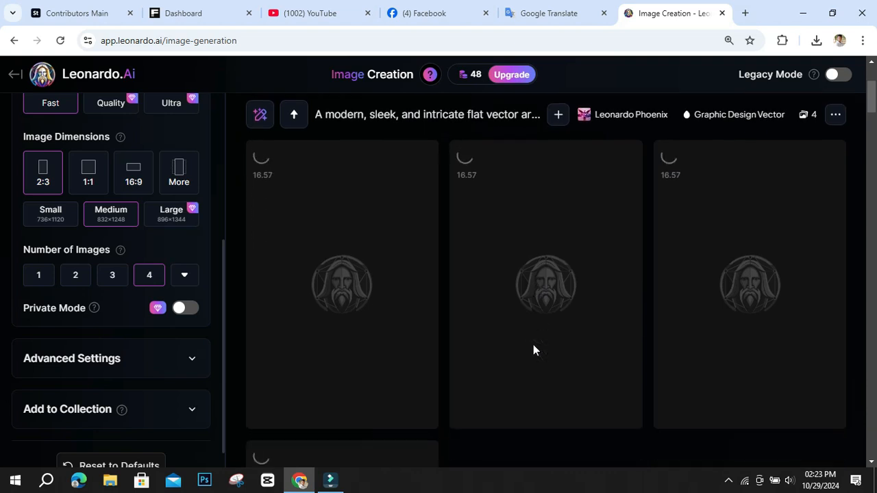
scroll(533, 350, down, 3)
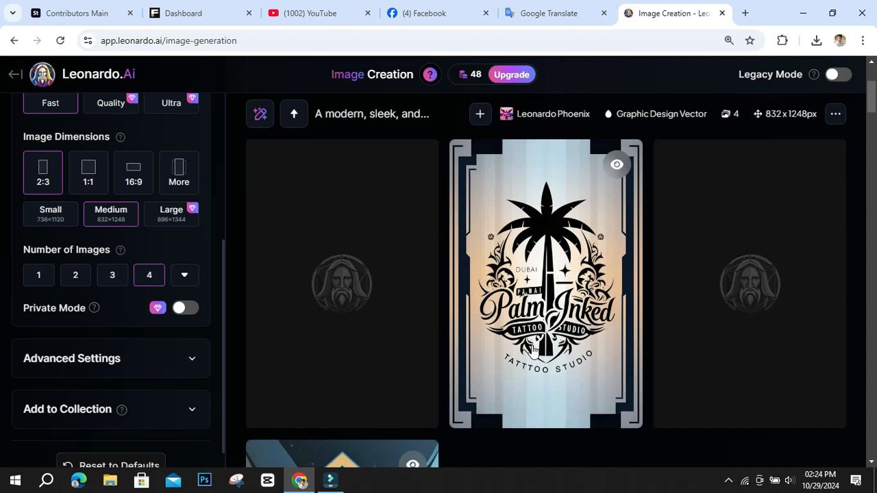
Examine the four generated palm tattoo studio logos and compare them with the earlier panda logo results below.
scroll(533, 350, down, 3)
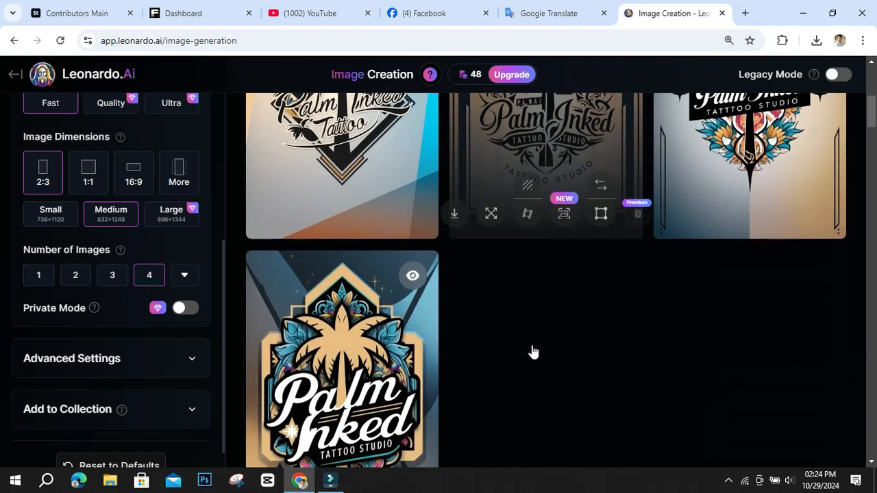
scroll(533, 352, down, 1)
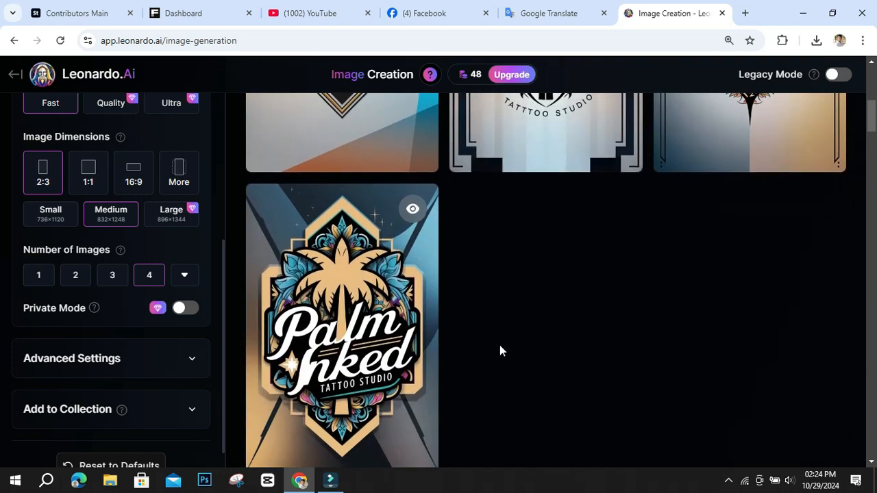
scroll(499, 351, up, 3)
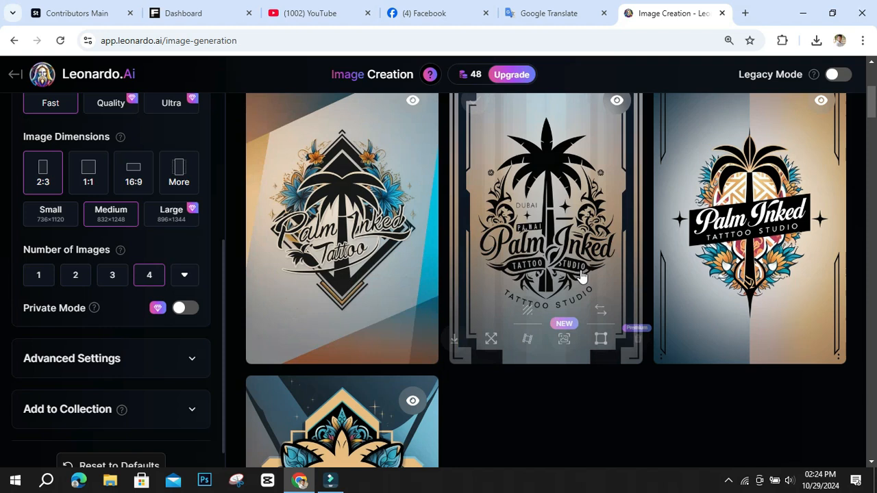
scroll(739, 266, up, 4)
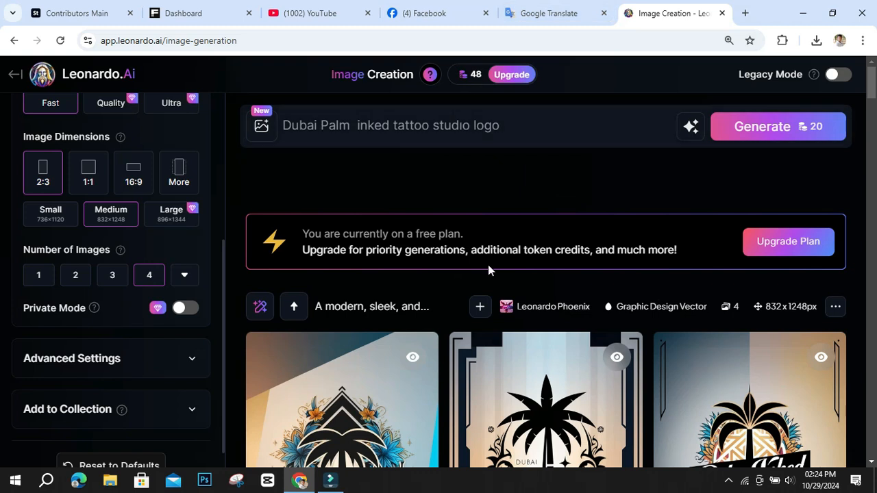
scroll(488, 264, down, 4)
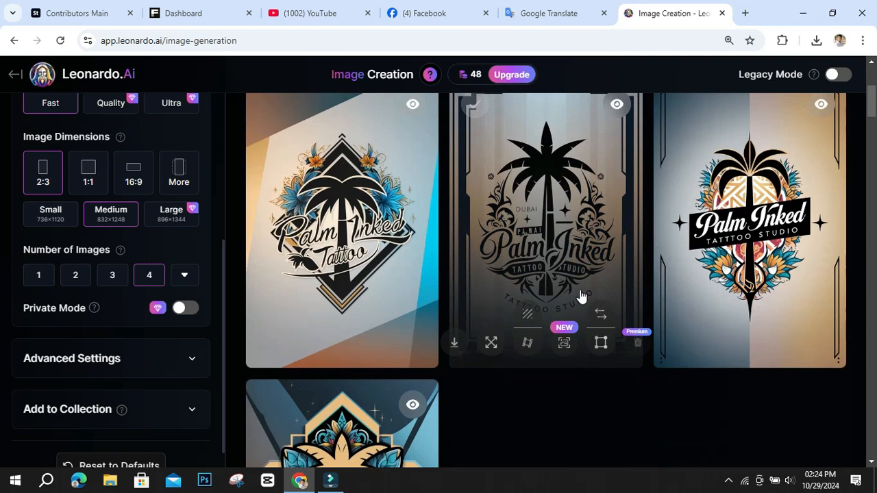
scroll(580, 295, up, 4)
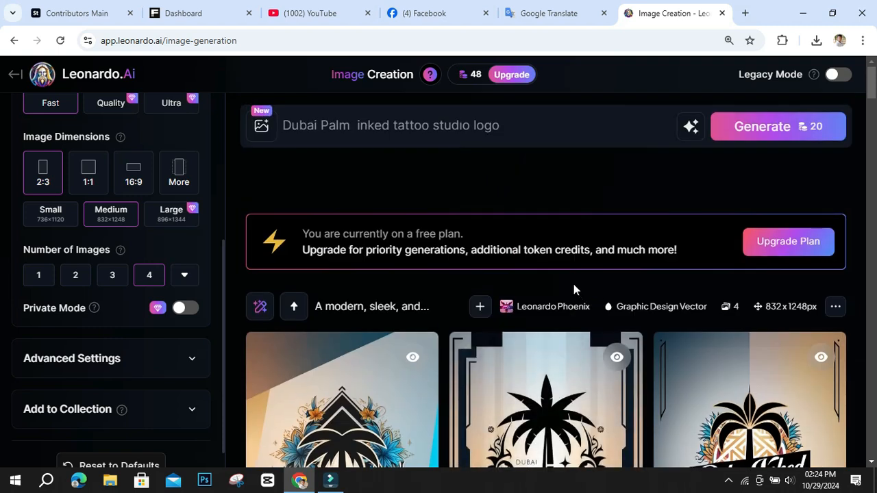
scroll(607, 223, down, 5)
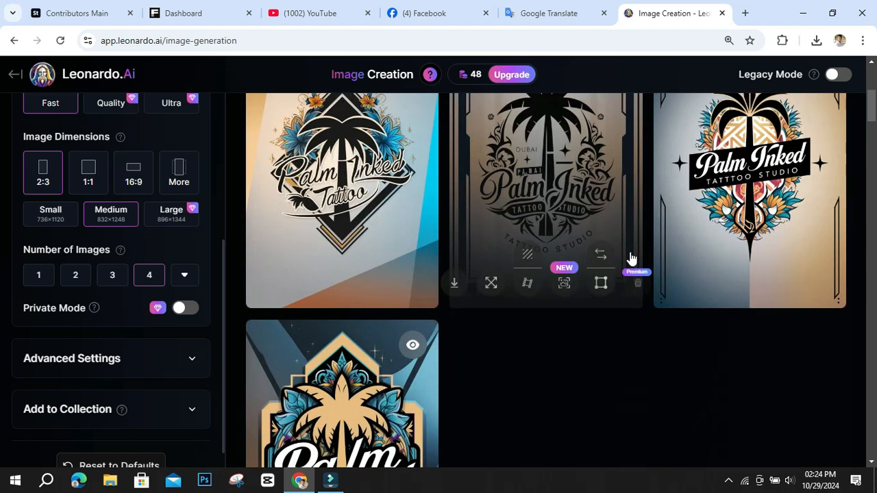
scroll(630, 257, down, 3)
scroll(630, 258, down, 6)
scroll(630, 257, up, 2)
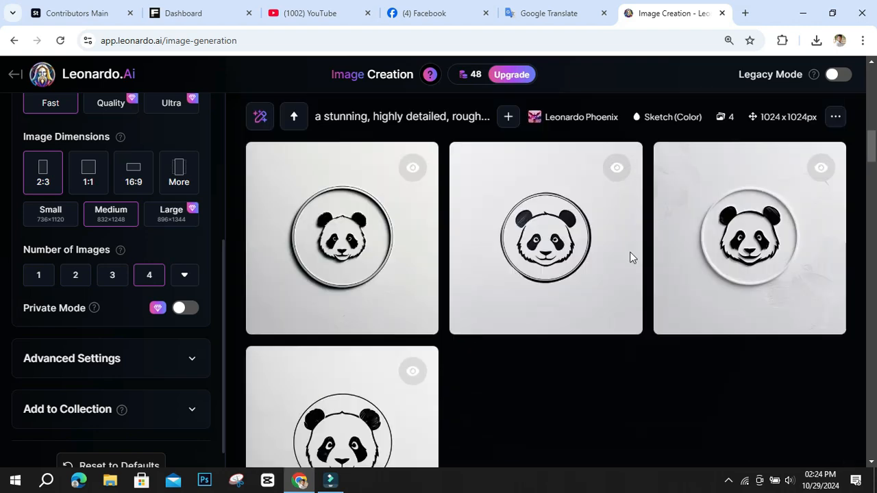
scroll(630, 258, up, 8)
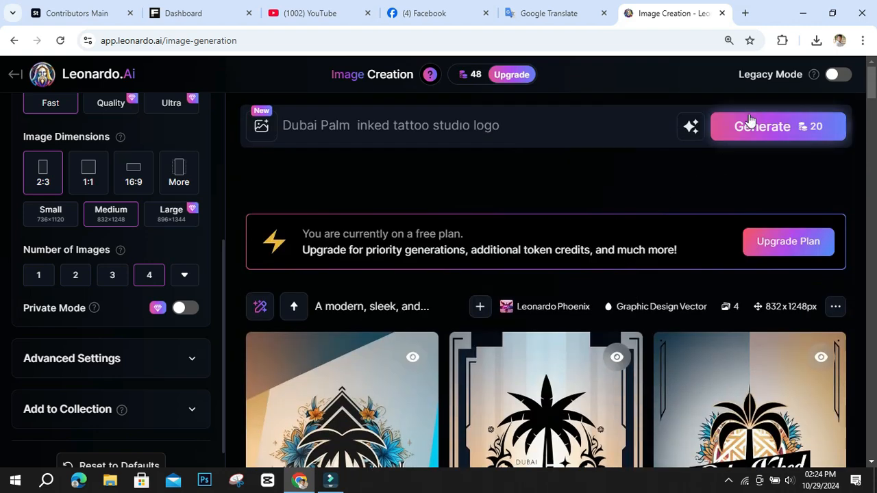
Review the Image Guidance options for the prompt, including the full list of ways to use an image, and close them without choosing one.
click(488, 125)
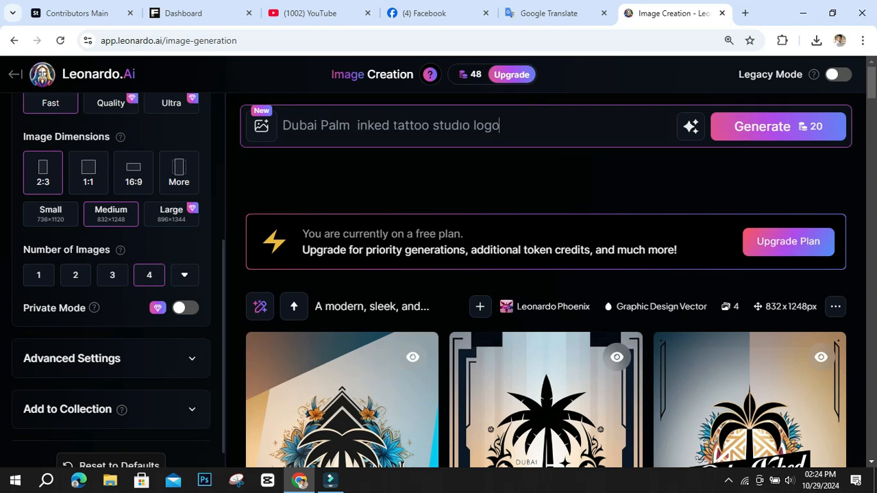
click(263, 129)
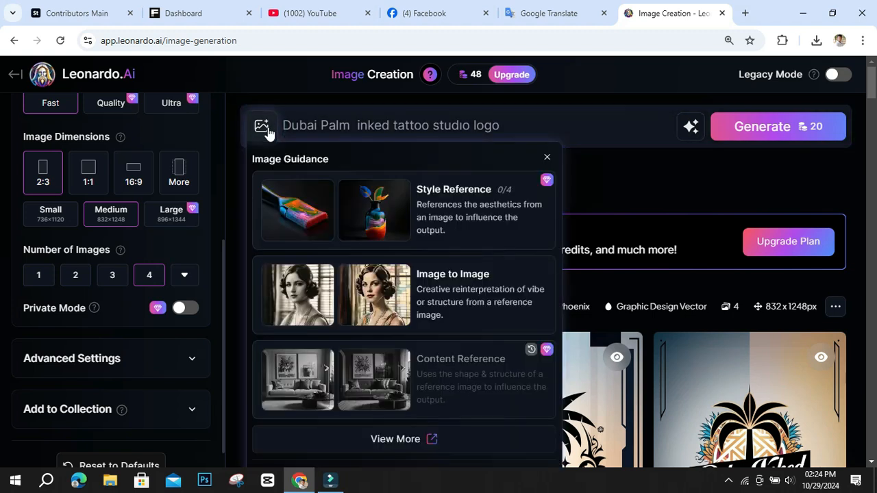
scroll(387, 257, down, 4)
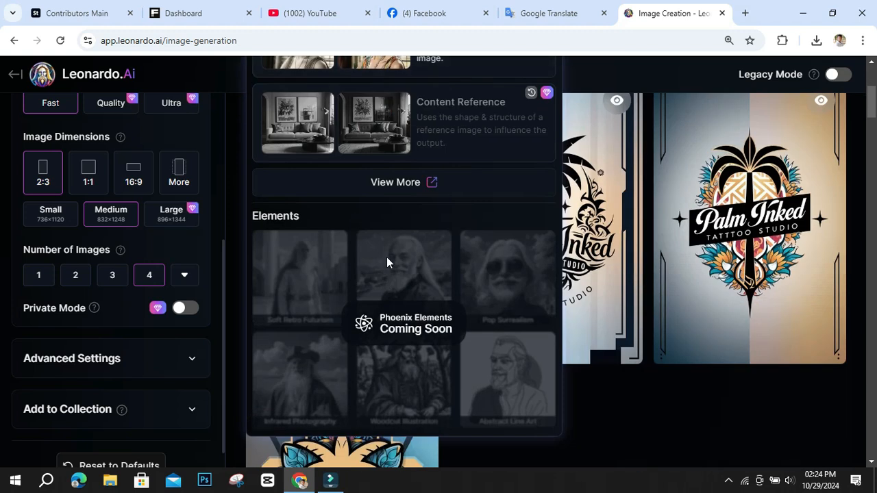
scroll(386, 256, up, 3)
scroll(420, 252, down, 1)
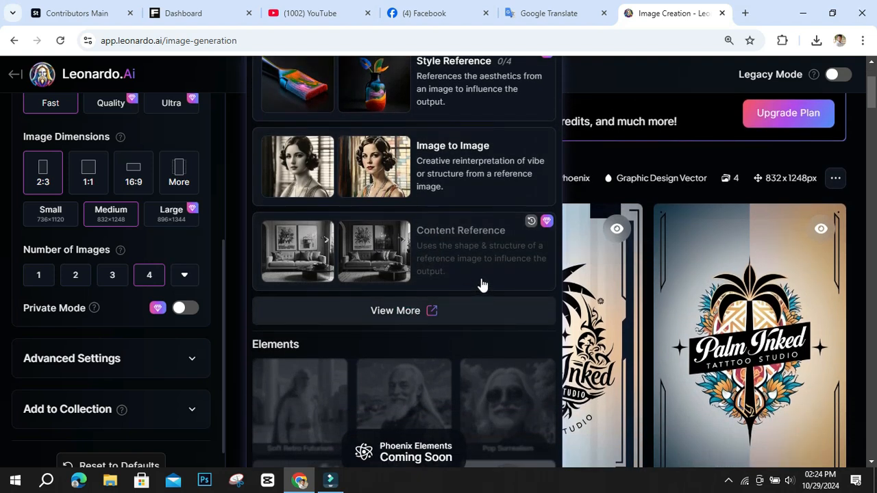
click(444, 305)
scroll(435, 288, down, 5)
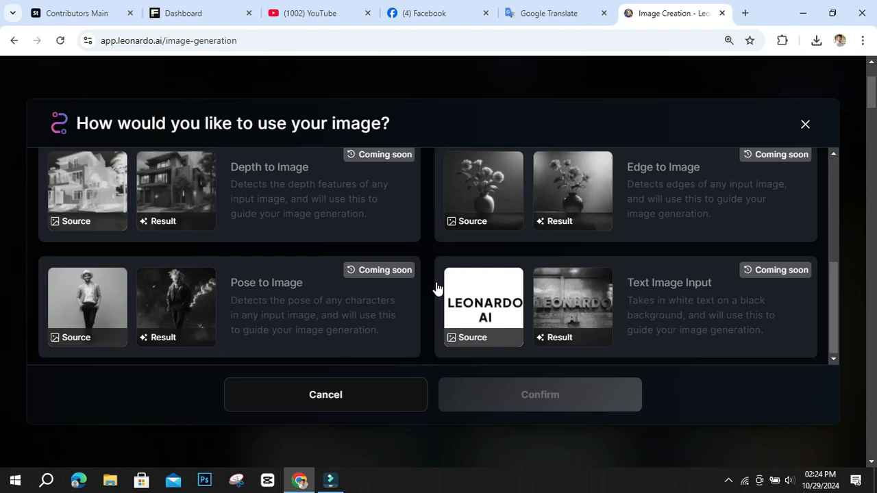
click(804, 126)
scroll(534, 171, down, 10)
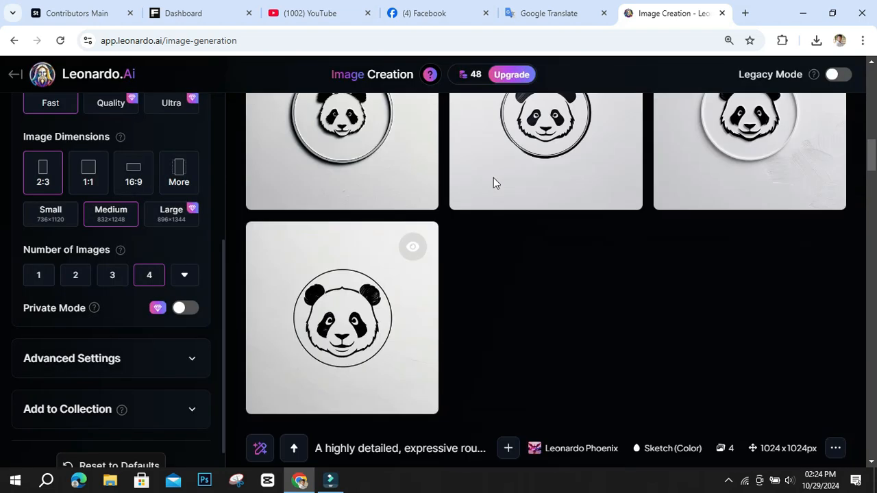
scroll(493, 178, up, 10)
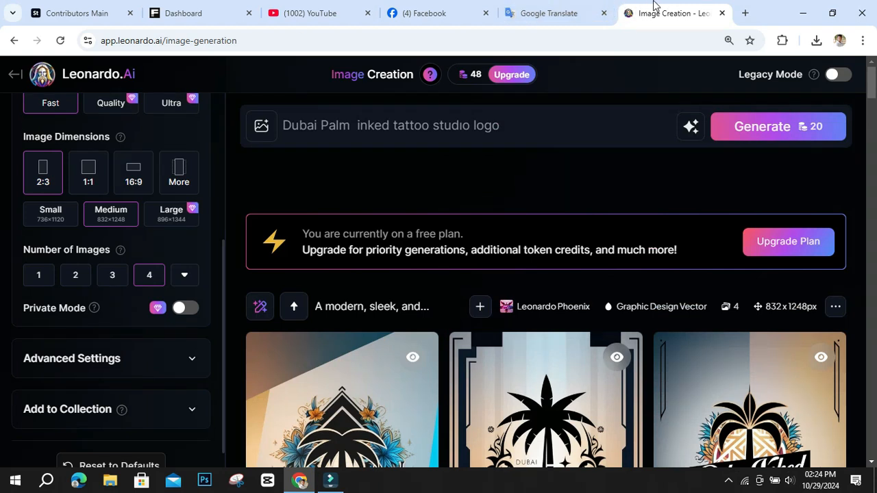
Return to the home page and browse the trending Community Creations and their prompts for more logo and design ideas.
click(568, 9)
click(668, 9)
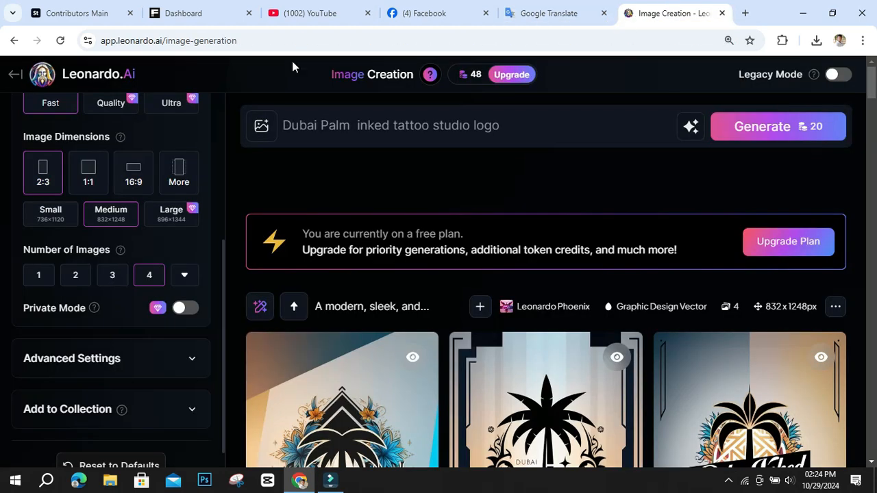
click(12, 75)
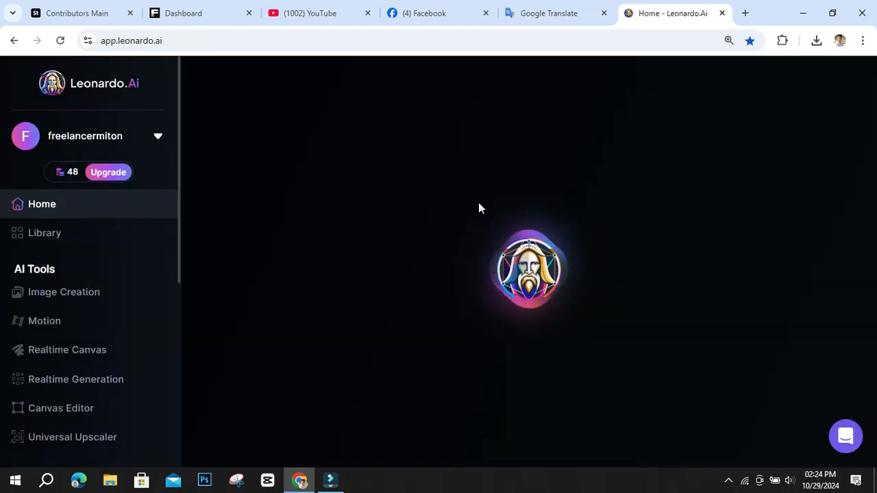
scroll(481, 213, down, 8)
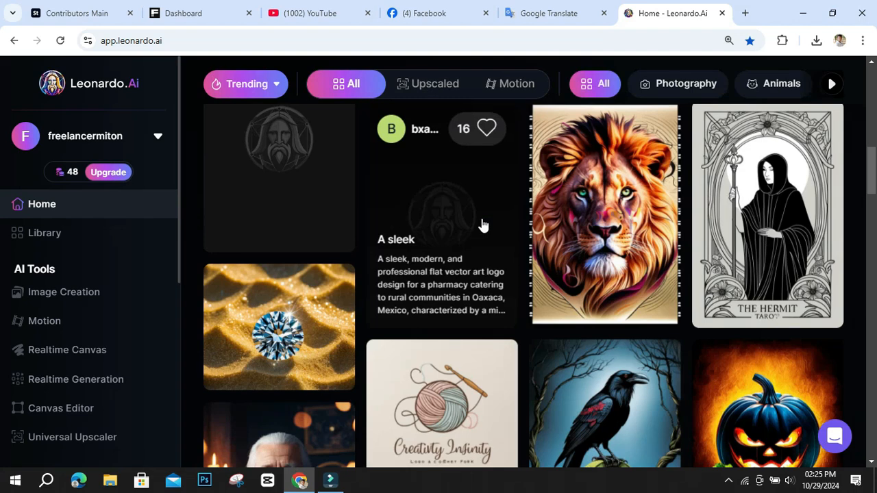
scroll(482, 225, down, 10)
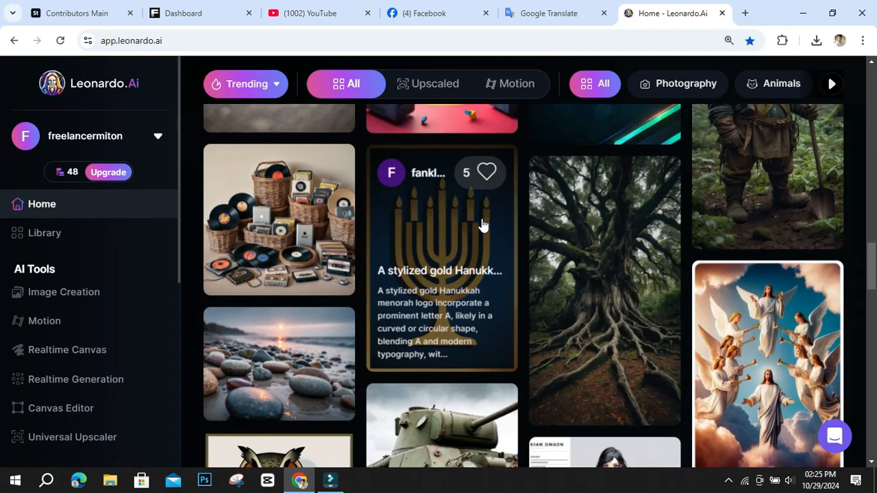
scroll(482, 225, down, 10)
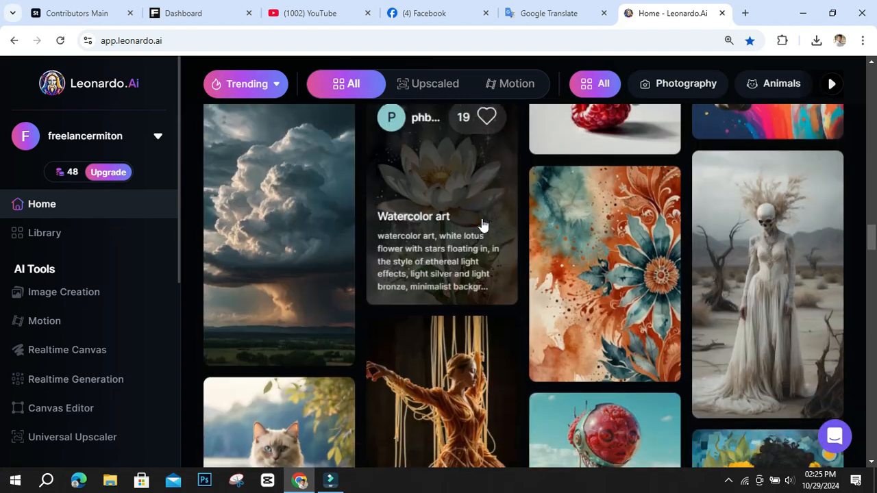
scroll(482, 224, down, 10)
scroll(482, 224, down, 10)
scroll(482, 224, down, 10)
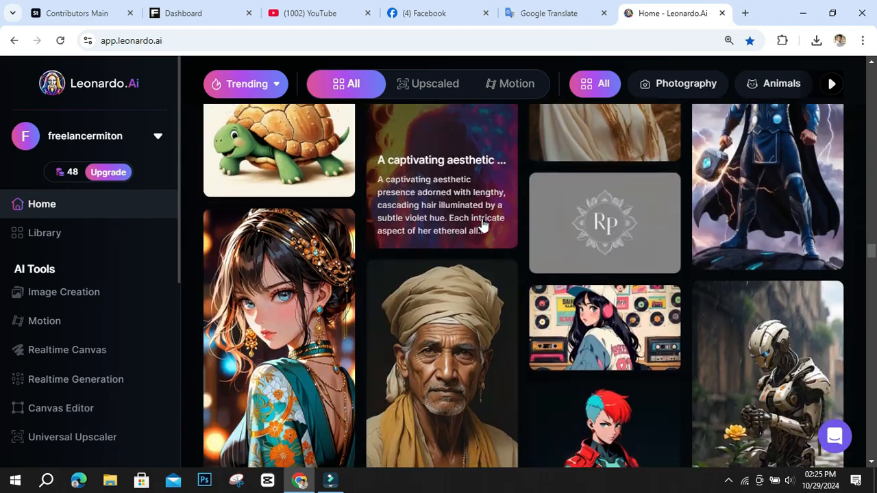
scroll(482, 225, down, 10)
scroll(482, 225, down, 10)
scroll(481, 225, down, 10)
scroll(482, 224, down, 10)
scroll(482, 225, down, 10)
scroll(481, 224, down, 10)
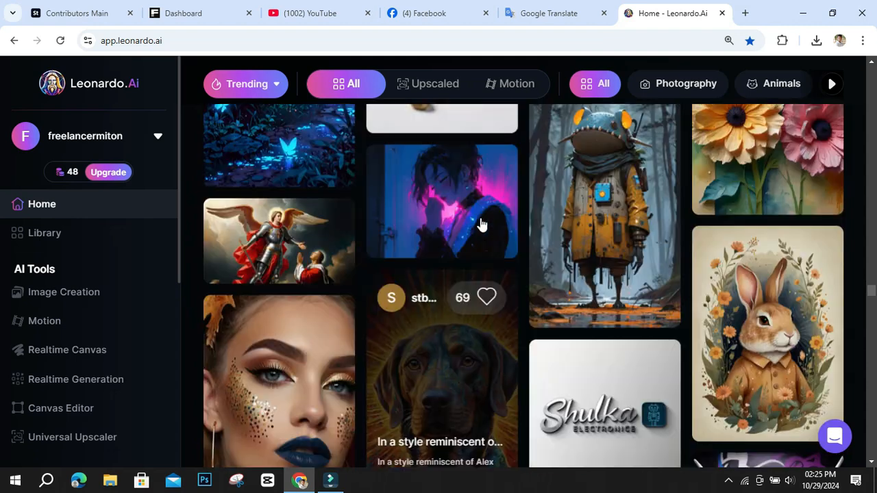
scroll(482, 224, up, 5)
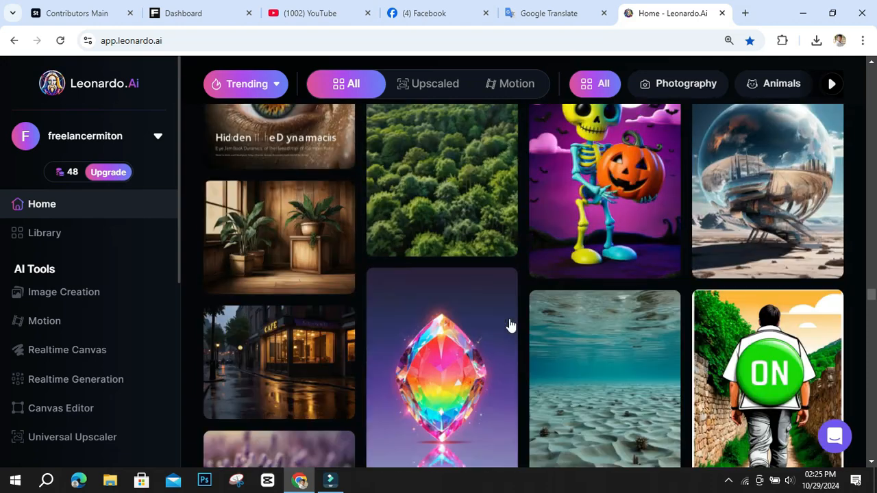
scroll(510, 325, down, 20)
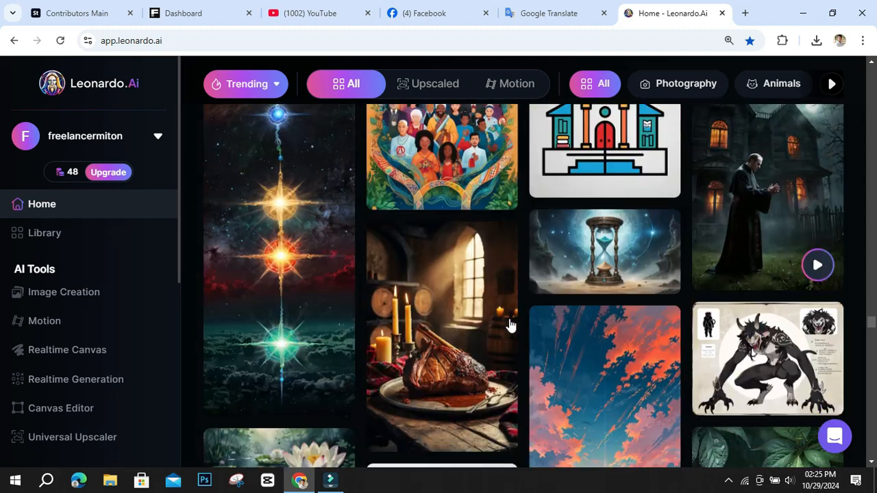
scroll(510, 325, down, 15)
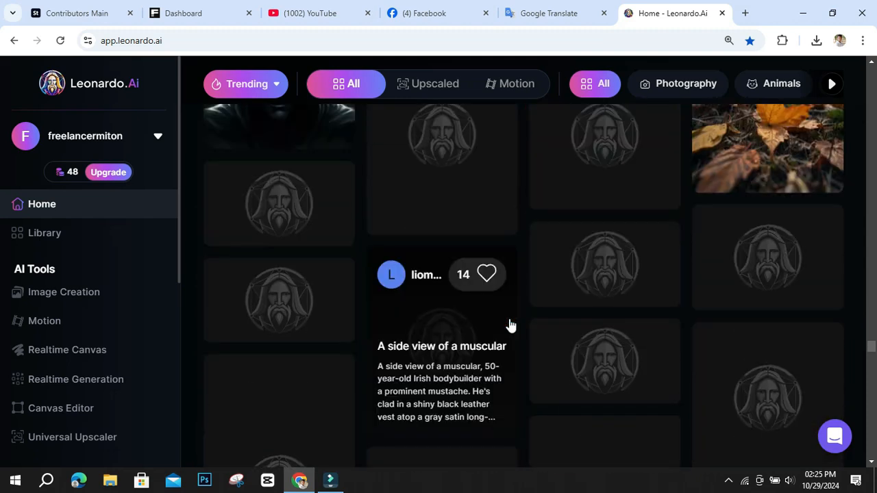
scroll(510, 325, up, 3)
scroll(511, 326, up, 6)
scroll(511, 326, up, 6)
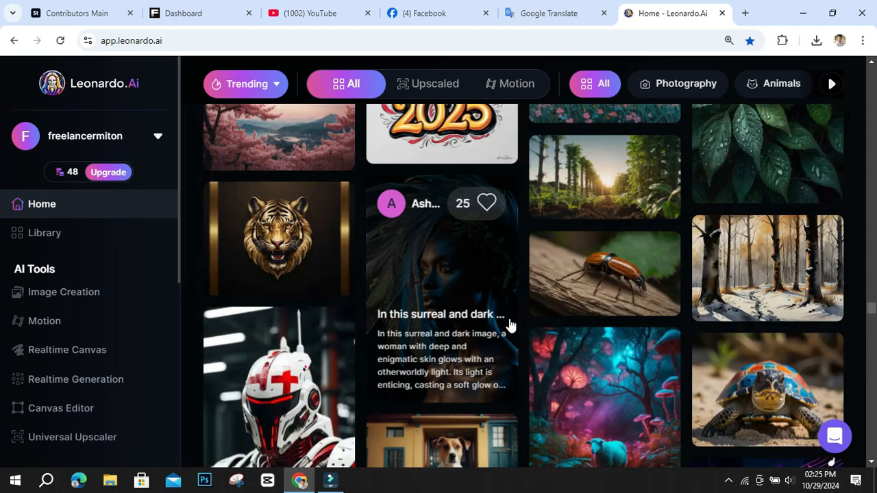
scroll(509, 326, down, 10)
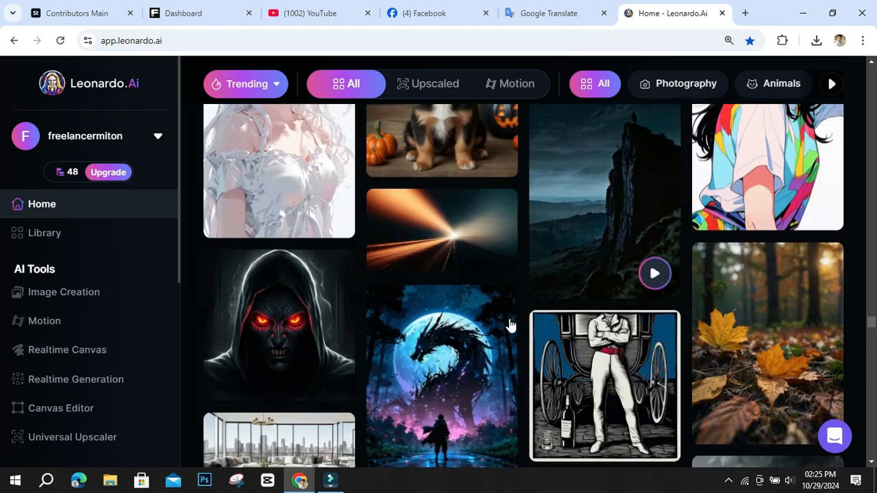
scroll(510, 325, down, 8)
scroll(511, 325, up, 3)
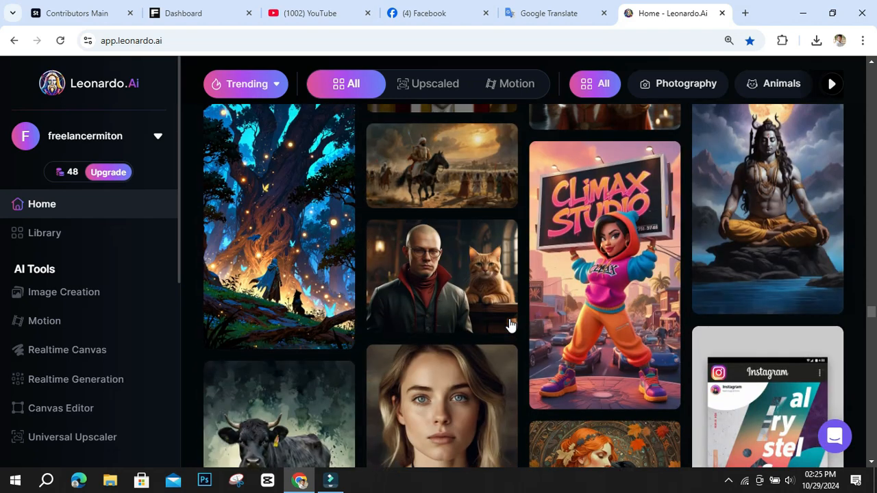
scroll(577, 280, up, 1)
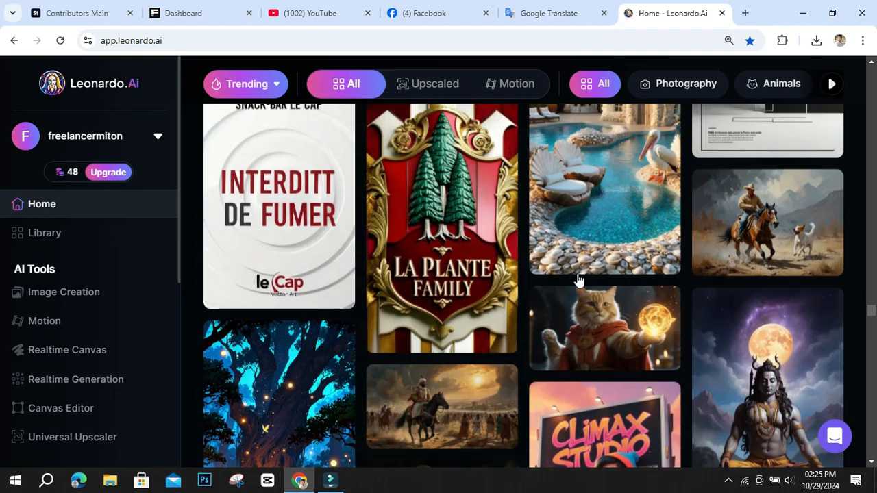
Continue browsing further through the trending Community Creations, looking over logo designs, illustrations and photos for design ideas.
scroll(580, 285, down, 10)
scroll(574, 295, down, 15)
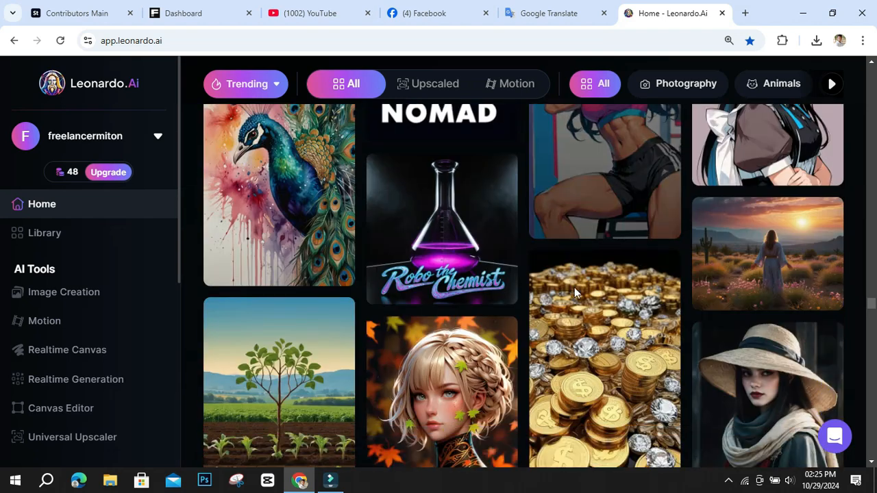
scroll(574, 293, down, 15)
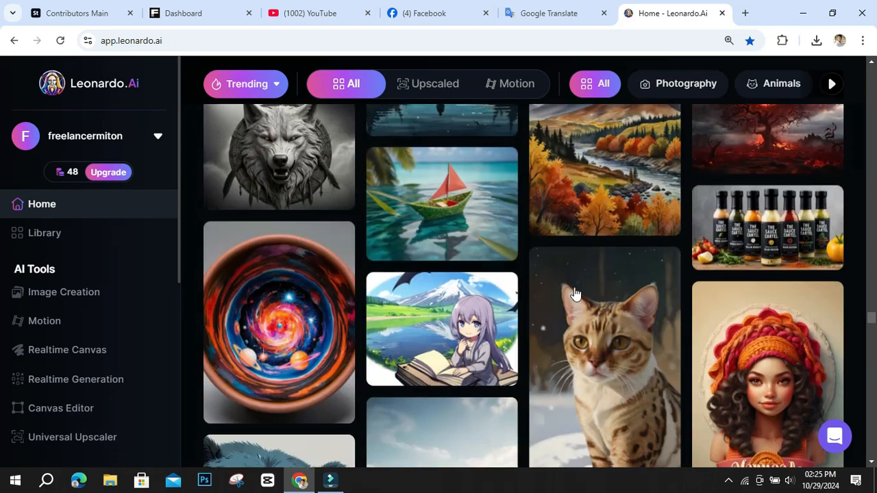
scroll(574, 293, down, 15)
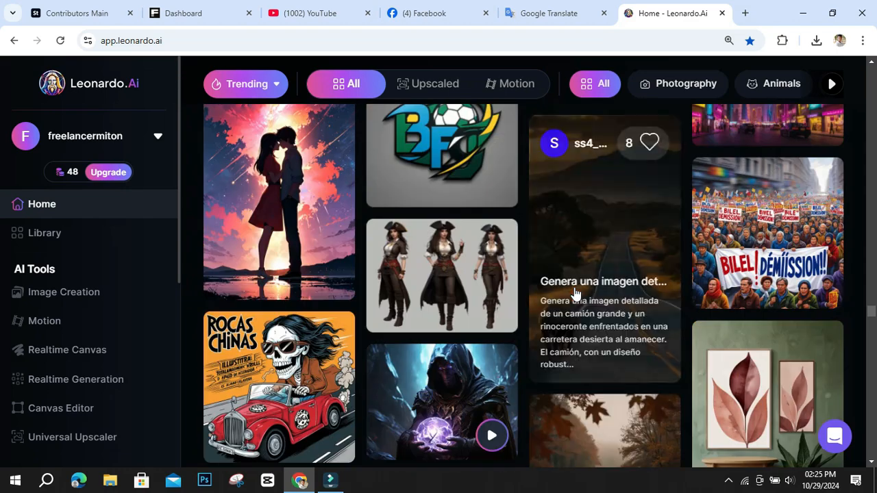
scroll(574, 293, down, 8)
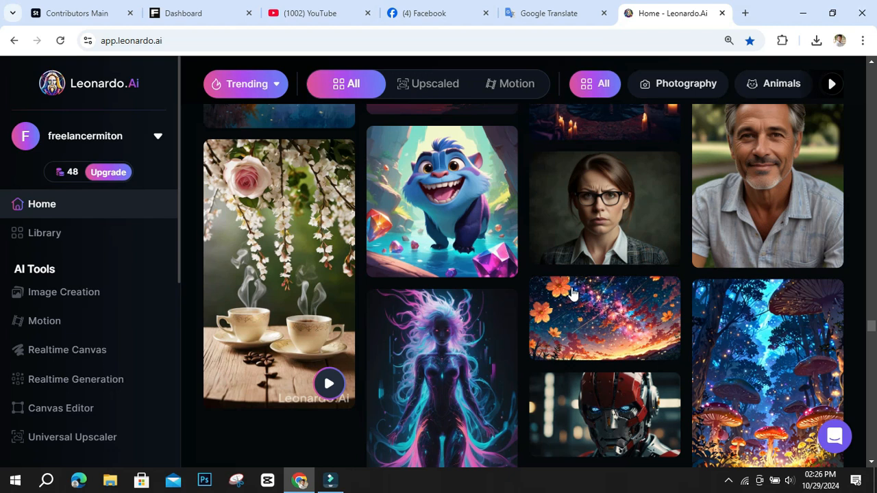
scroll(573, 293, down, 15)
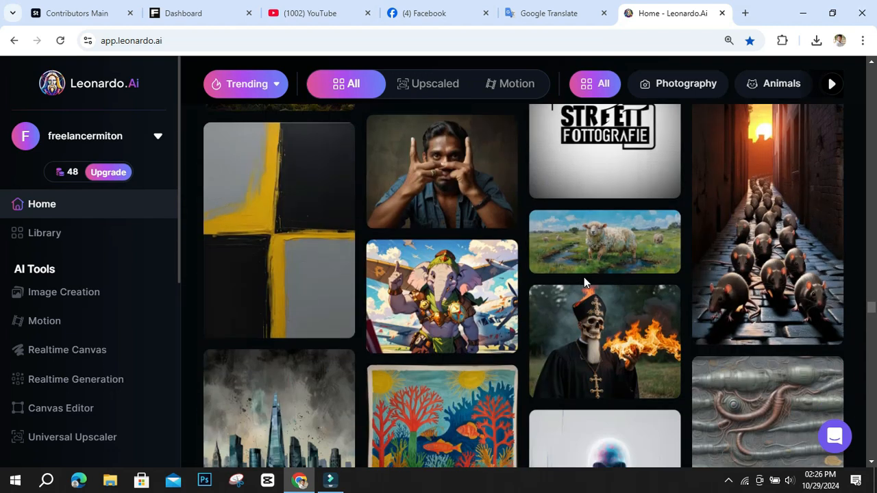
scroll(584, 280, down, 6)
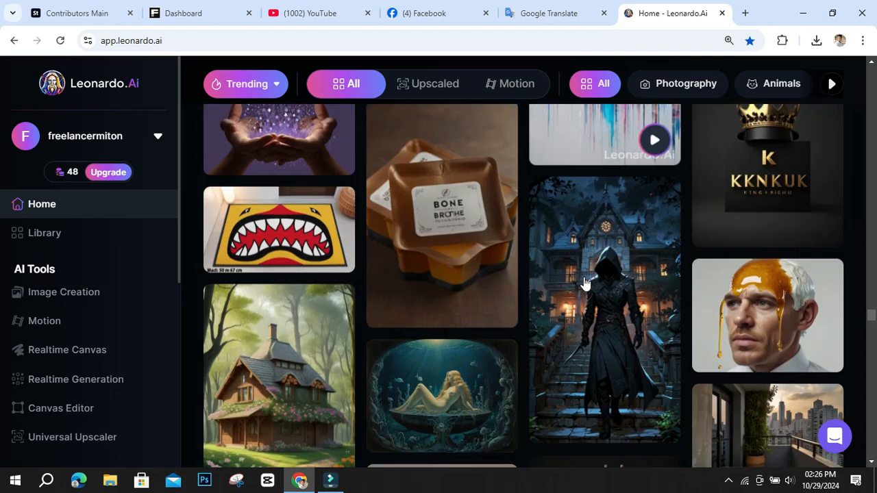
scroll(584, 281, down, 12)
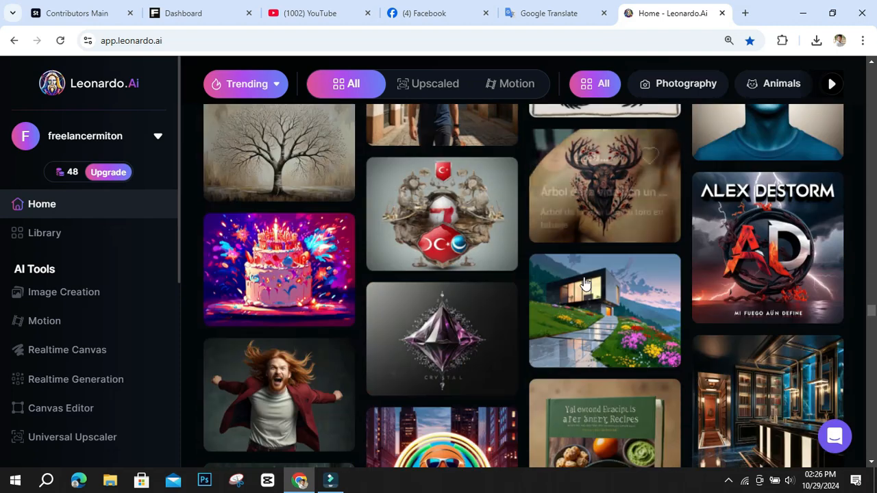
scroll(585, 283, up, 3)
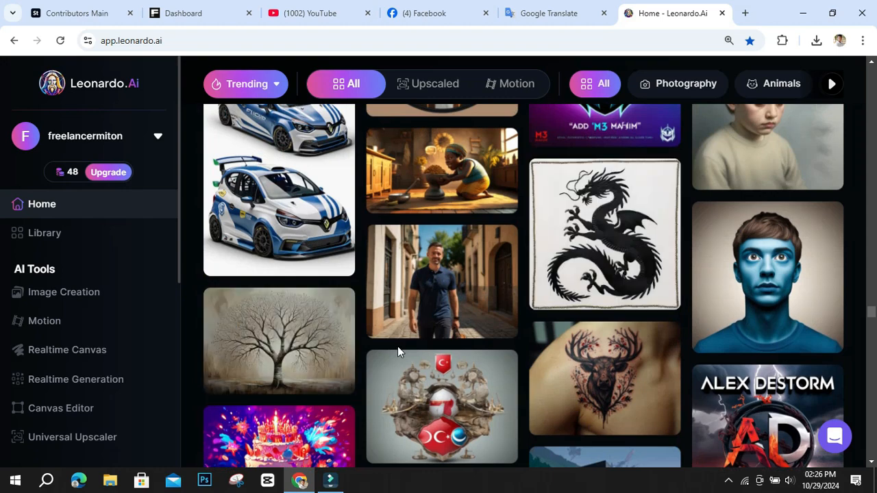
scroll(503, 345, down, 5)
scroll(502, 344, up, 2)
scroll(503, 345, up, 3)
scroll(503, 348, down, 12)
scroll(503, 352, down, 1)
scroll(504, 352, up, 7)
scroll(504, 352, down, 13)
scroll(503, 350, down, 15)
scroll(503, 350, down, 15)
scroll(503, 351, down, 15)
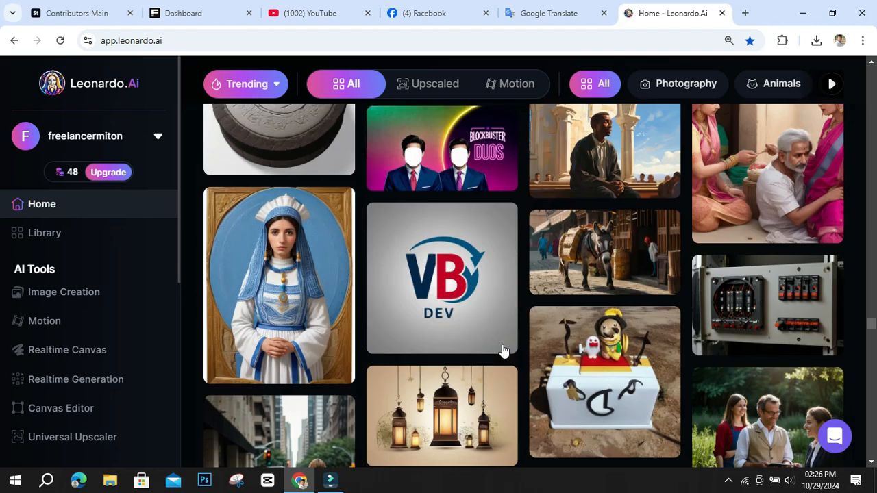
scroll(503, 351, down, 15)
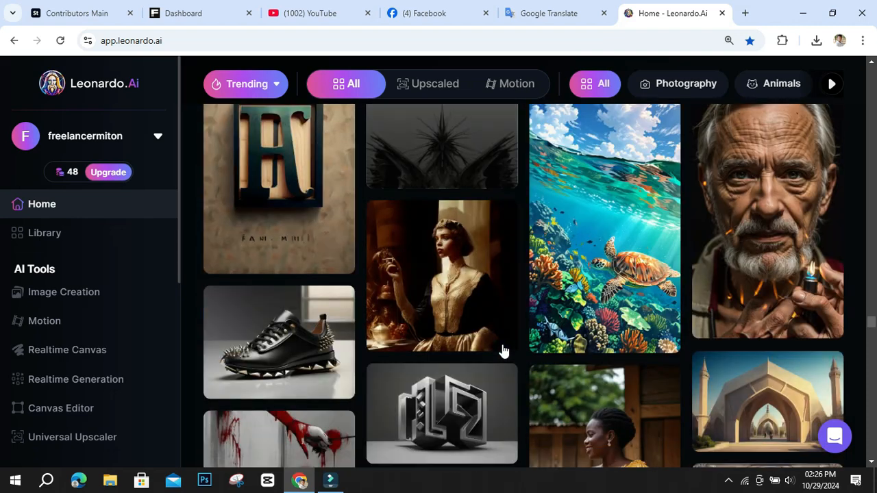
scroll(503, 351, down, 15)
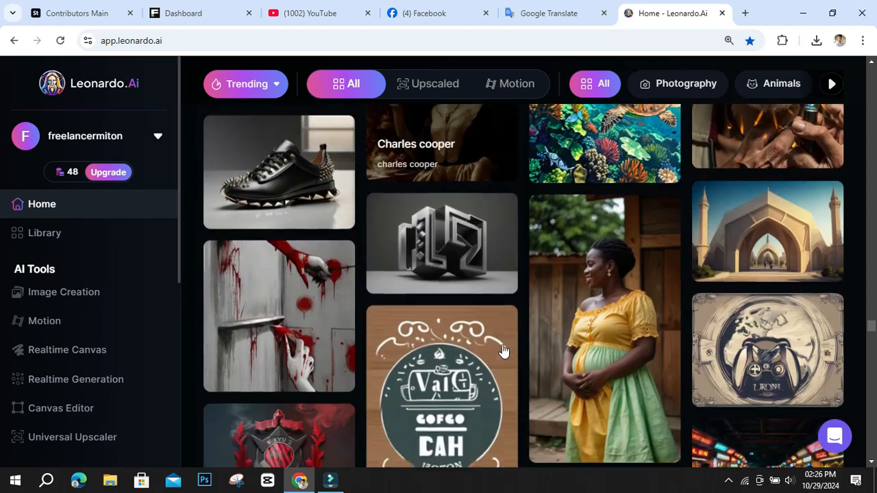
scroll(503, 350, up, 15)
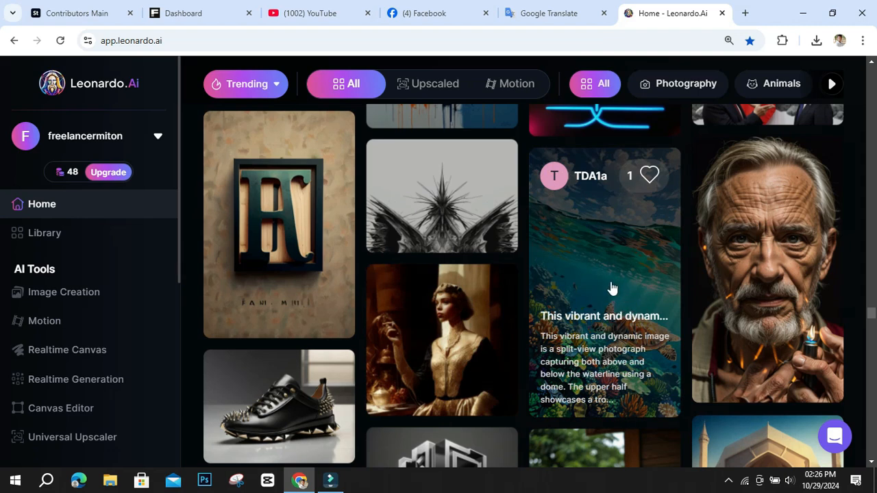
scroll(611, 288, down, 15)
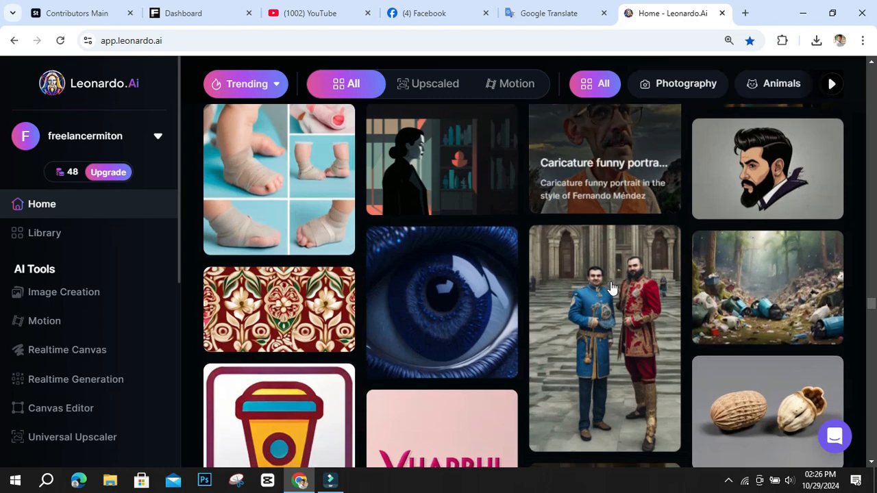
scroll(611, 289, down, 15)
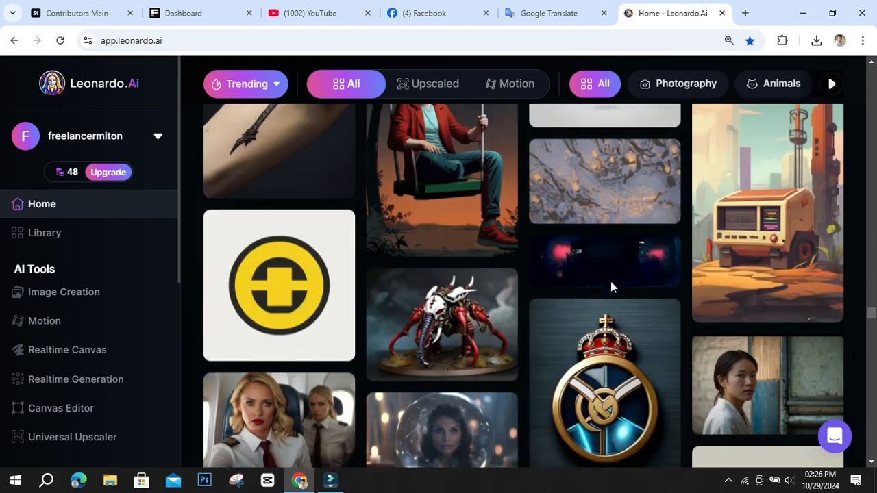
scroll(612, 288, down, 15)
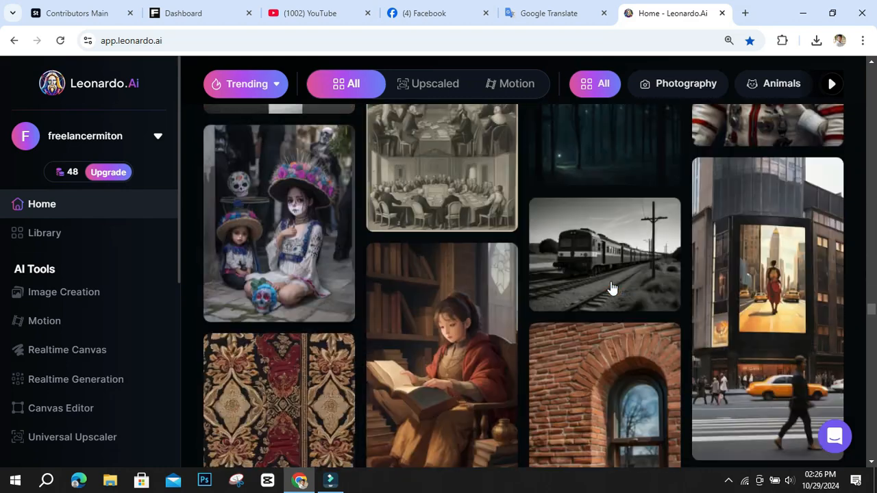
scroll(610, 282, down, 8)
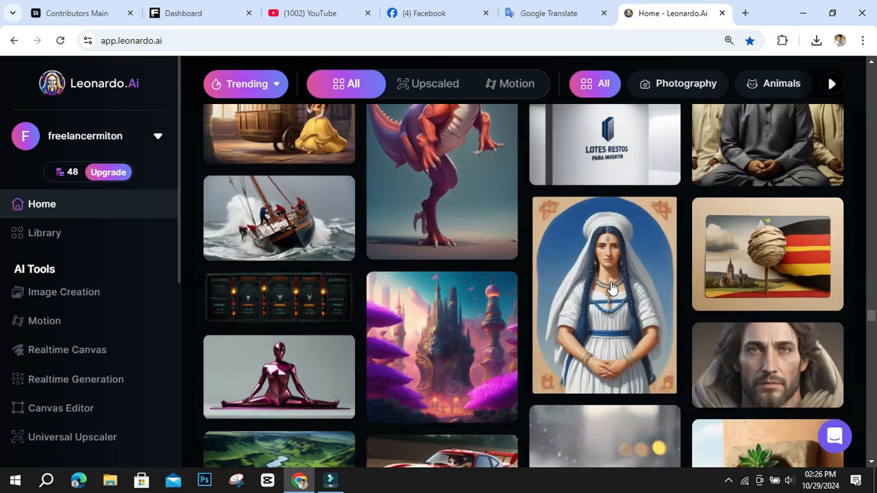
scroll(612, 288, down, 15)
scroll(612, 289, down, 15)
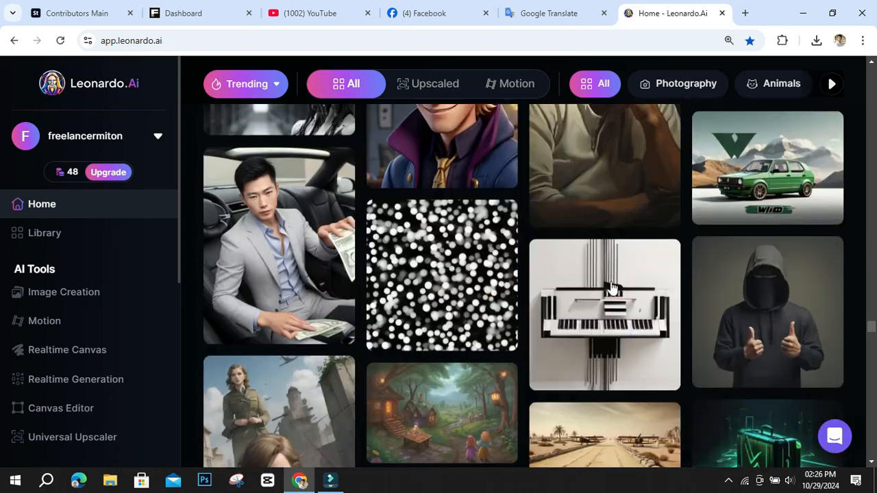
scroll(606, 287, down, 15)
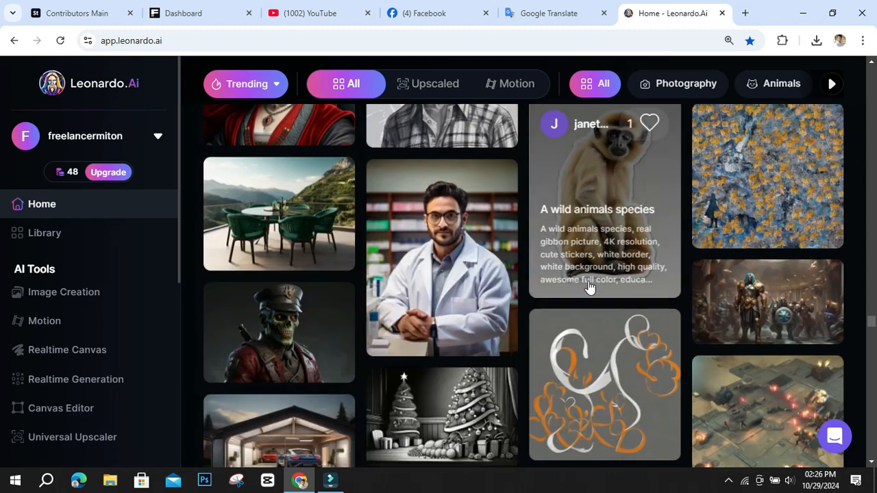
scroll(589, 288, down, 6)
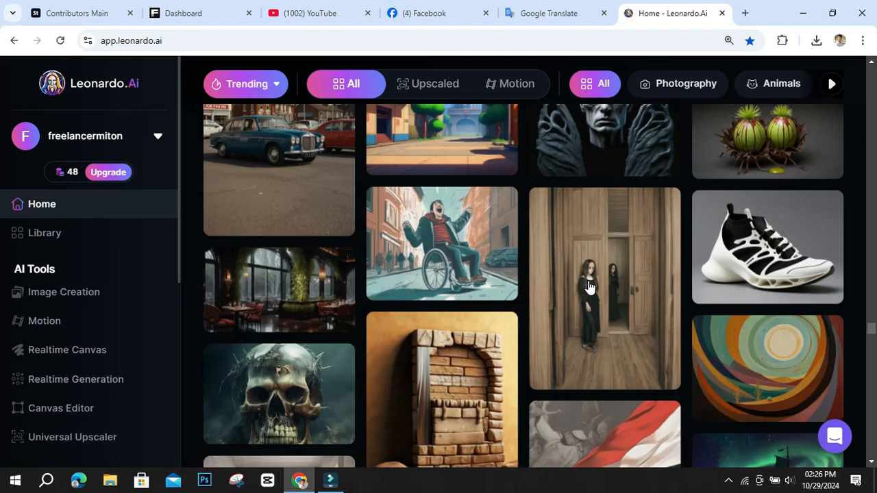
scroll(589, 288, down, 15)
scroll(589, 288, down, 15)
scroll(589, 288, up, 2)
scroll(590, 288, down, 15)
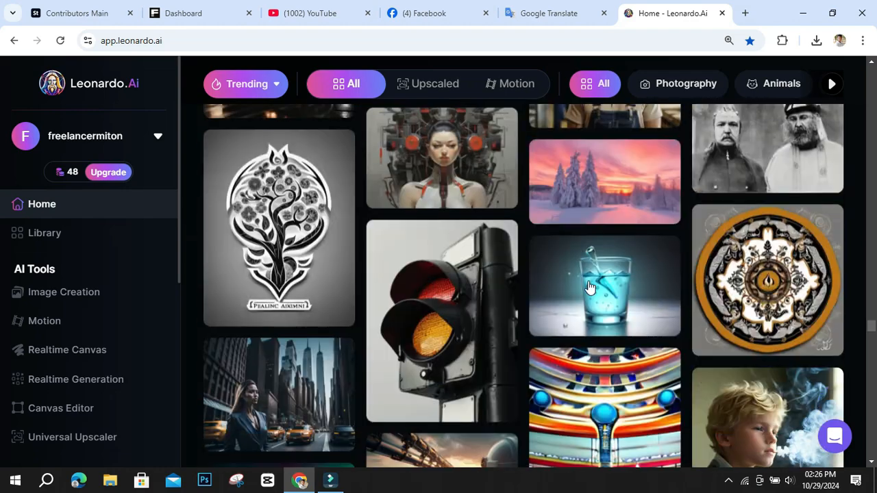
scroll(589, 287, down, 12)
scroll(589, 288, down, 15)
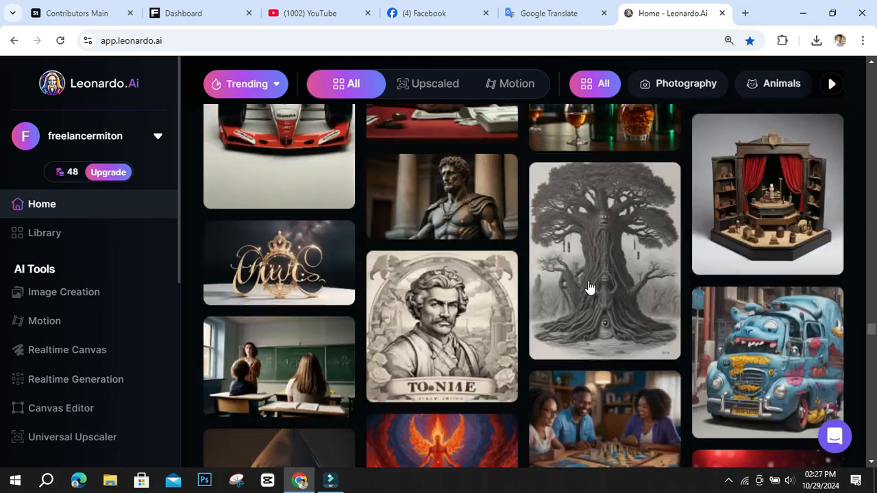
scroll(589, 288, down, 4)
scroll(590, 288, down, 12)
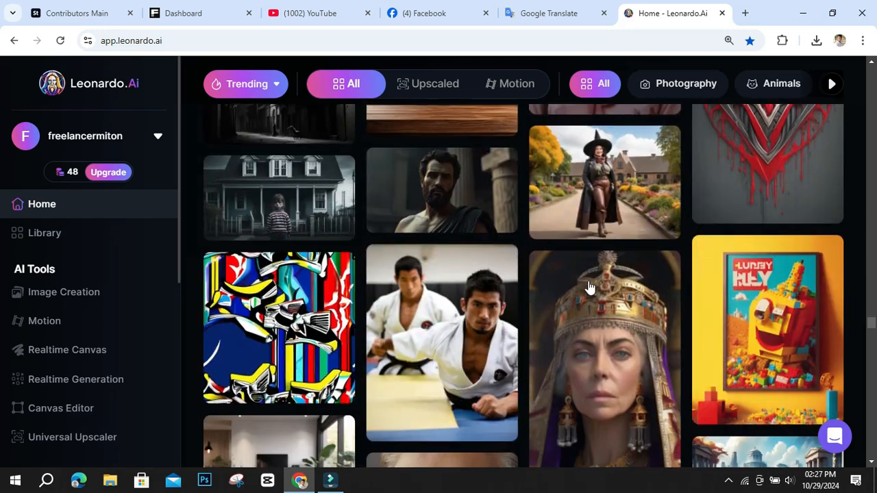
scroll(589, 288, down, 20)
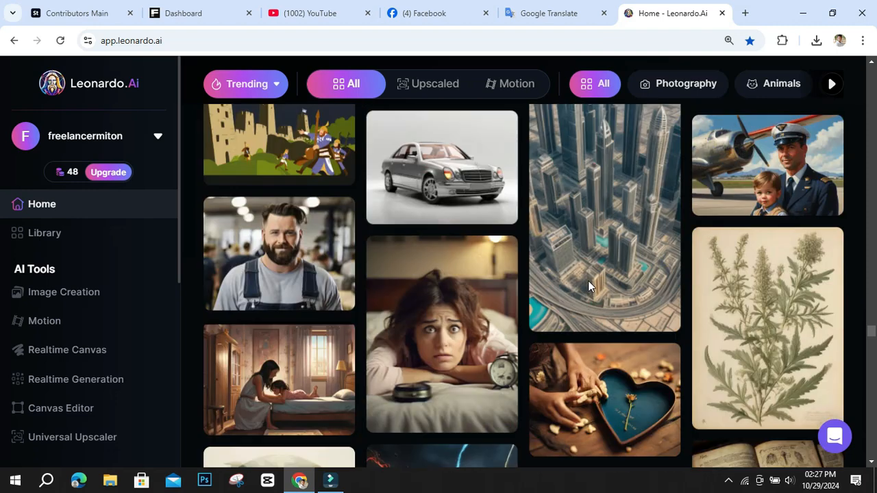
Go back over the creations just passed to locate the golden wolf head logo and read its prompt preview.
scroll(589, 288, up, 10)
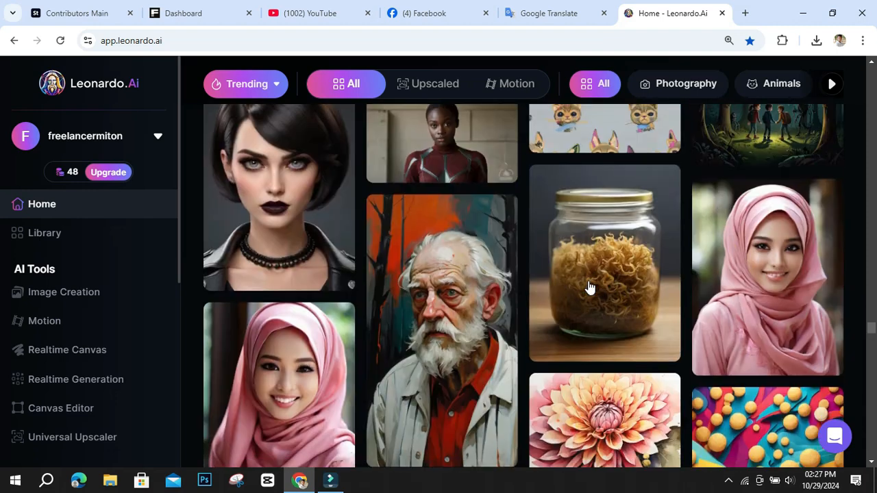
scroll(589, 288, up, 10)
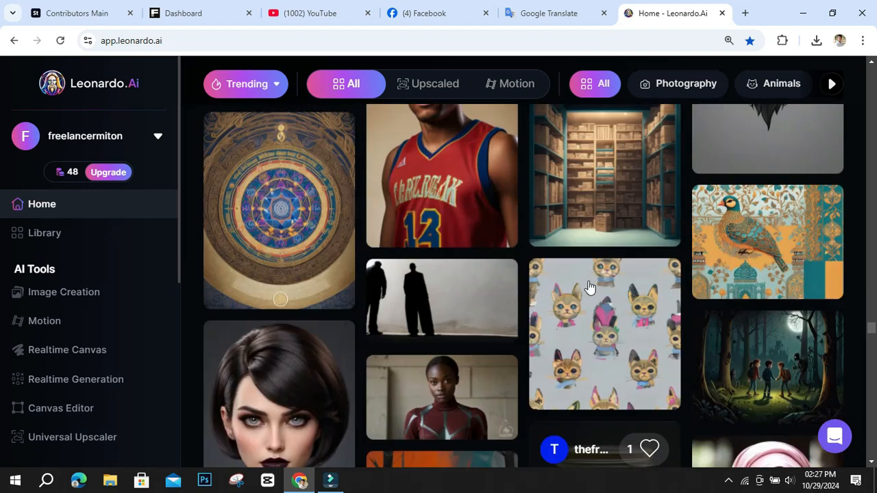
scroll(589, 288, up, 10)
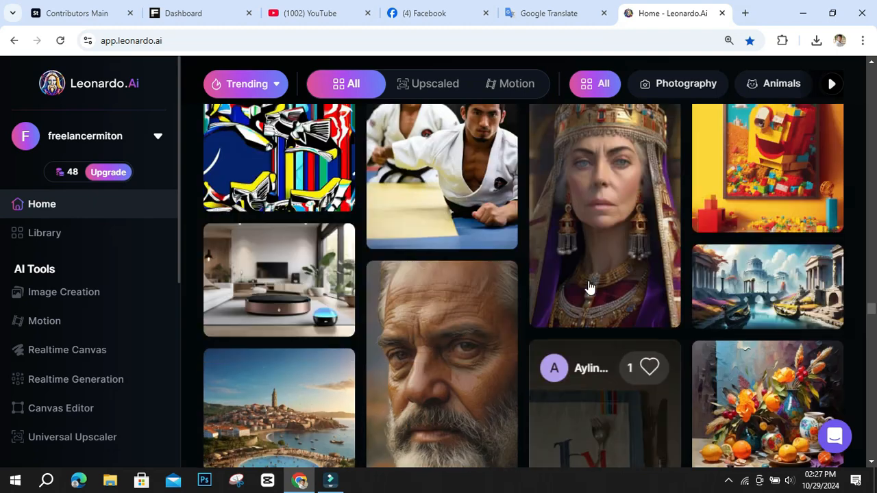
scroll(589, 288, down, 15)
scroll(590, 288, down, 5)
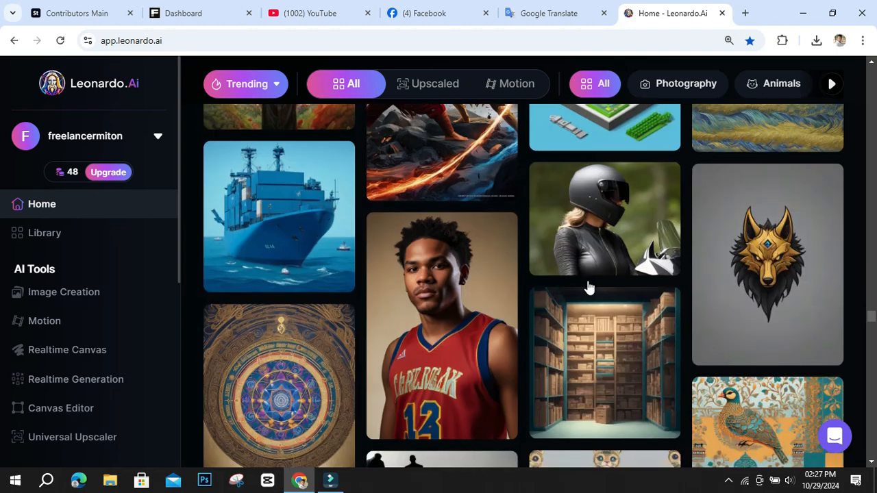
scroll(590, 288, down, 4)
scroll(590, 288, up, 4)
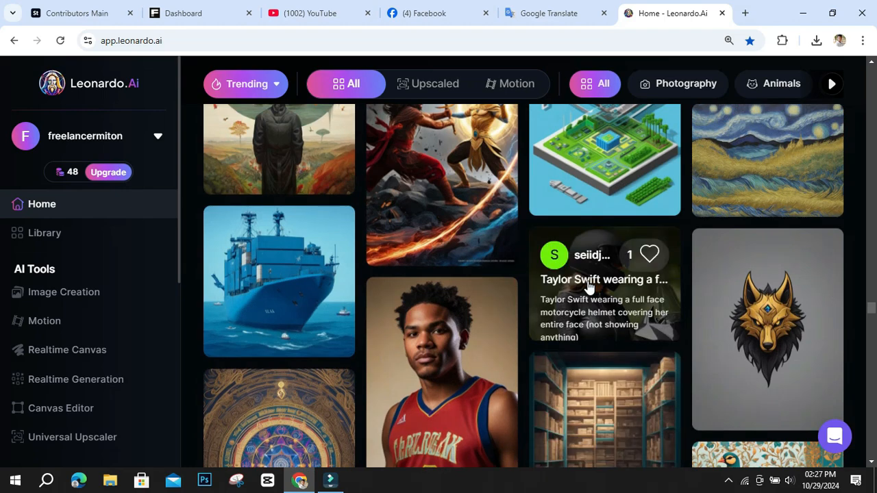
scroll(561, 387, down, 14)
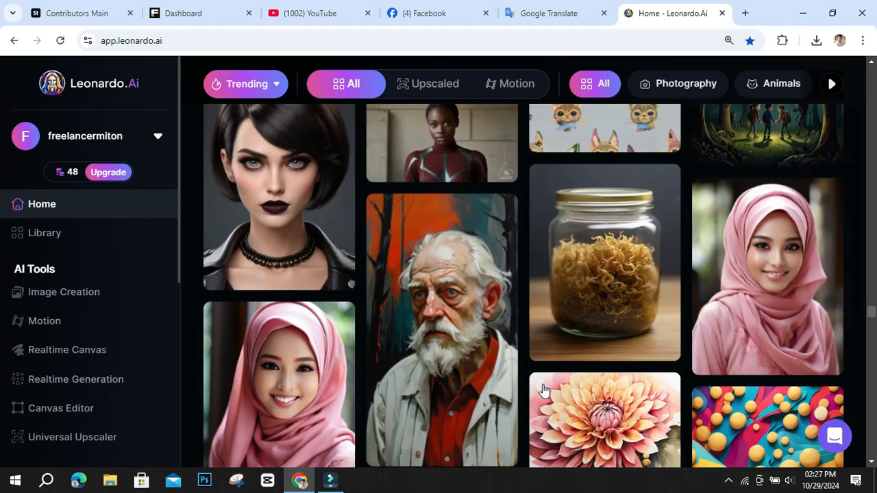
scroll(617, 380, up, 12)
scroll(684, 371, down, 4)
scroll(684, 371, up, 5)
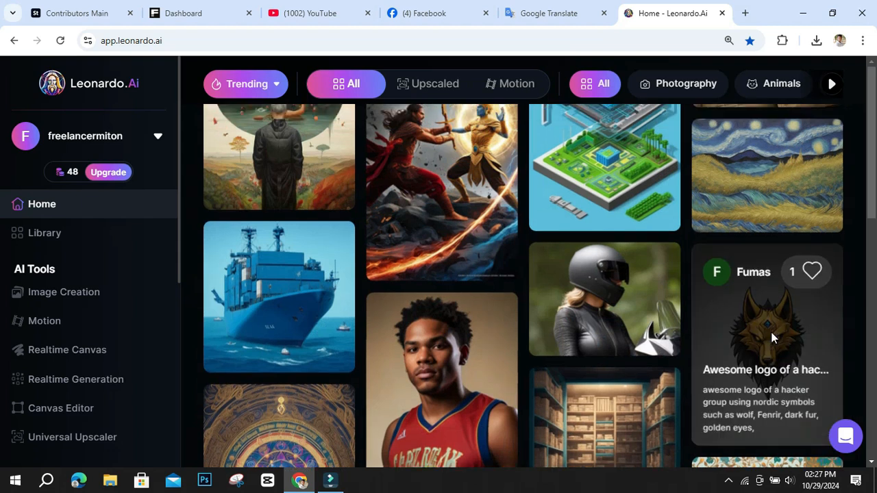
Open the "Awesome logo of a hacker group using nordic symbols" creation and examine its prompt, negative prompt, generation details and related images.
click(772, 338)
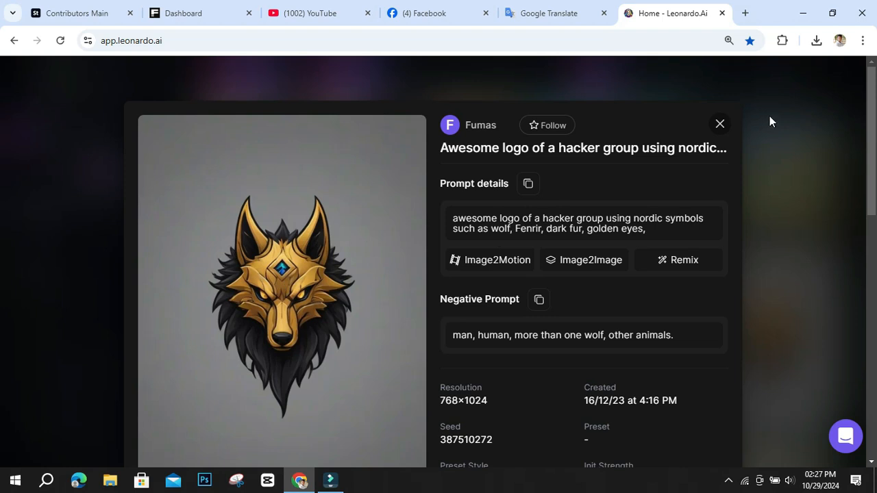
scroll(720, 129, down, 10)
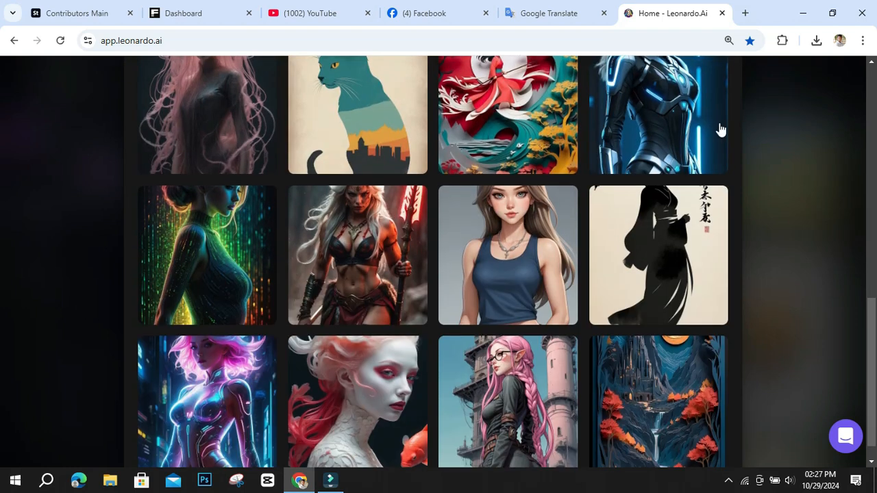
scroll(720, 128, down, 1)
scroll(719, 128, up, 10)
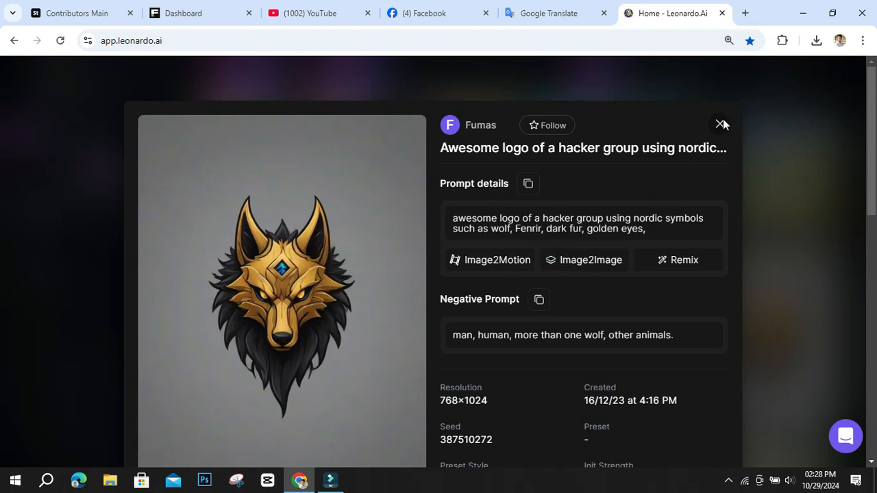
click(726, 481)
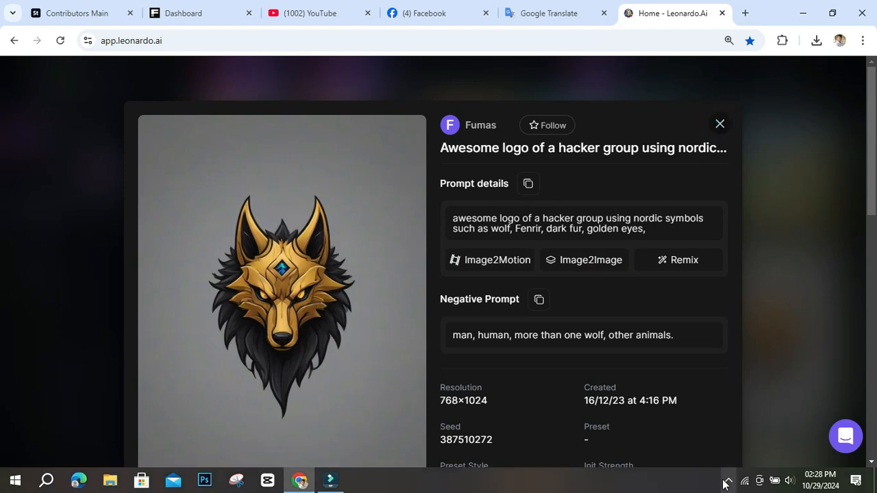